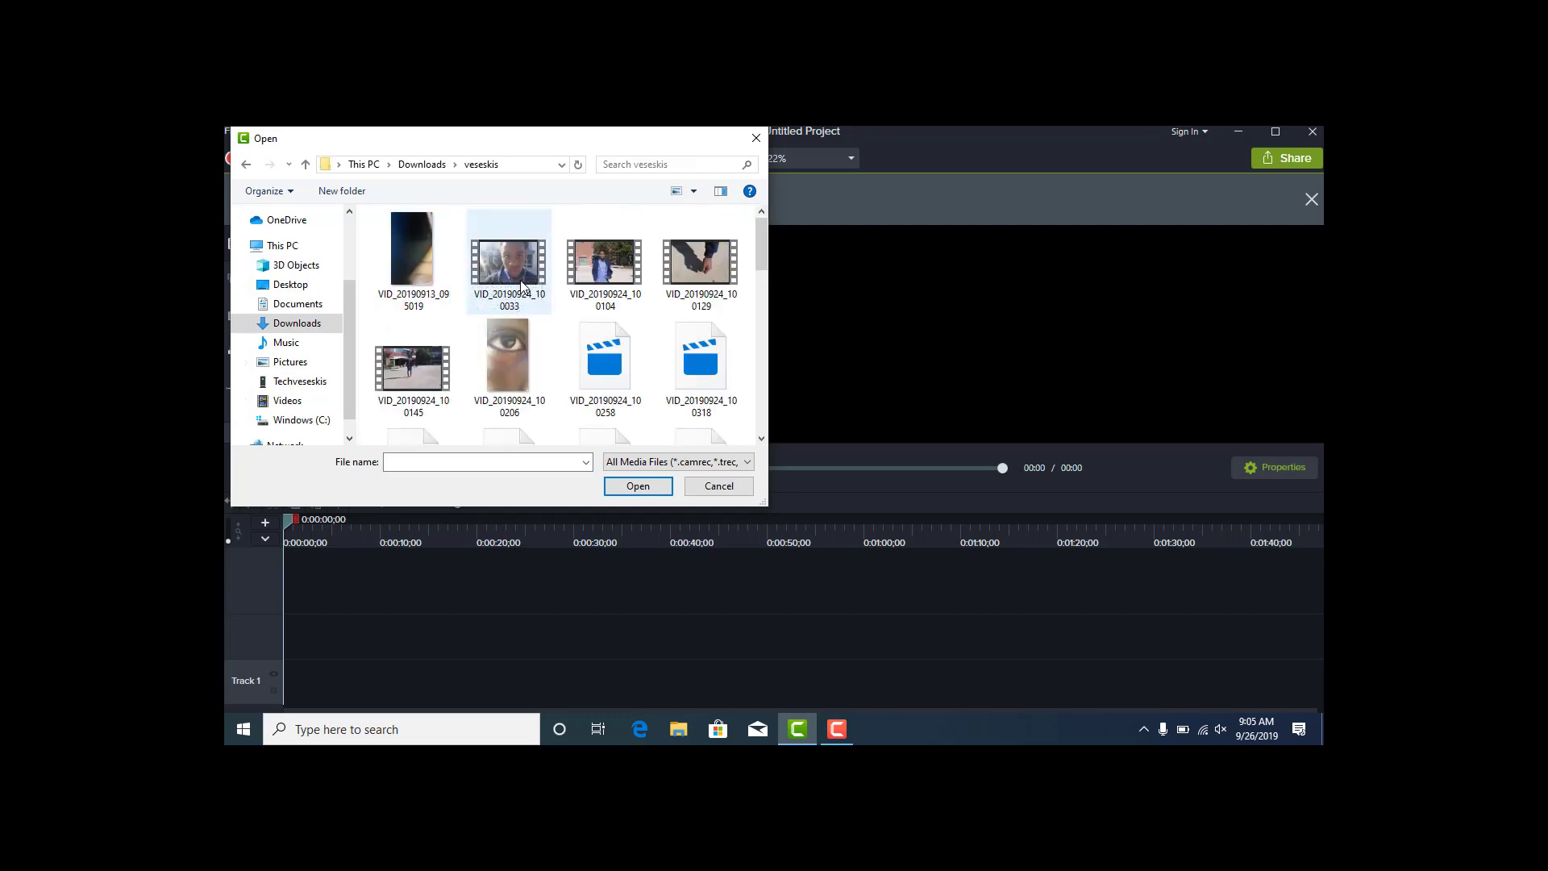
Import all videos from VID_20190913_095019 through VID_20190924_103132 in the veseskis folder into the media bin
click(508, 263)
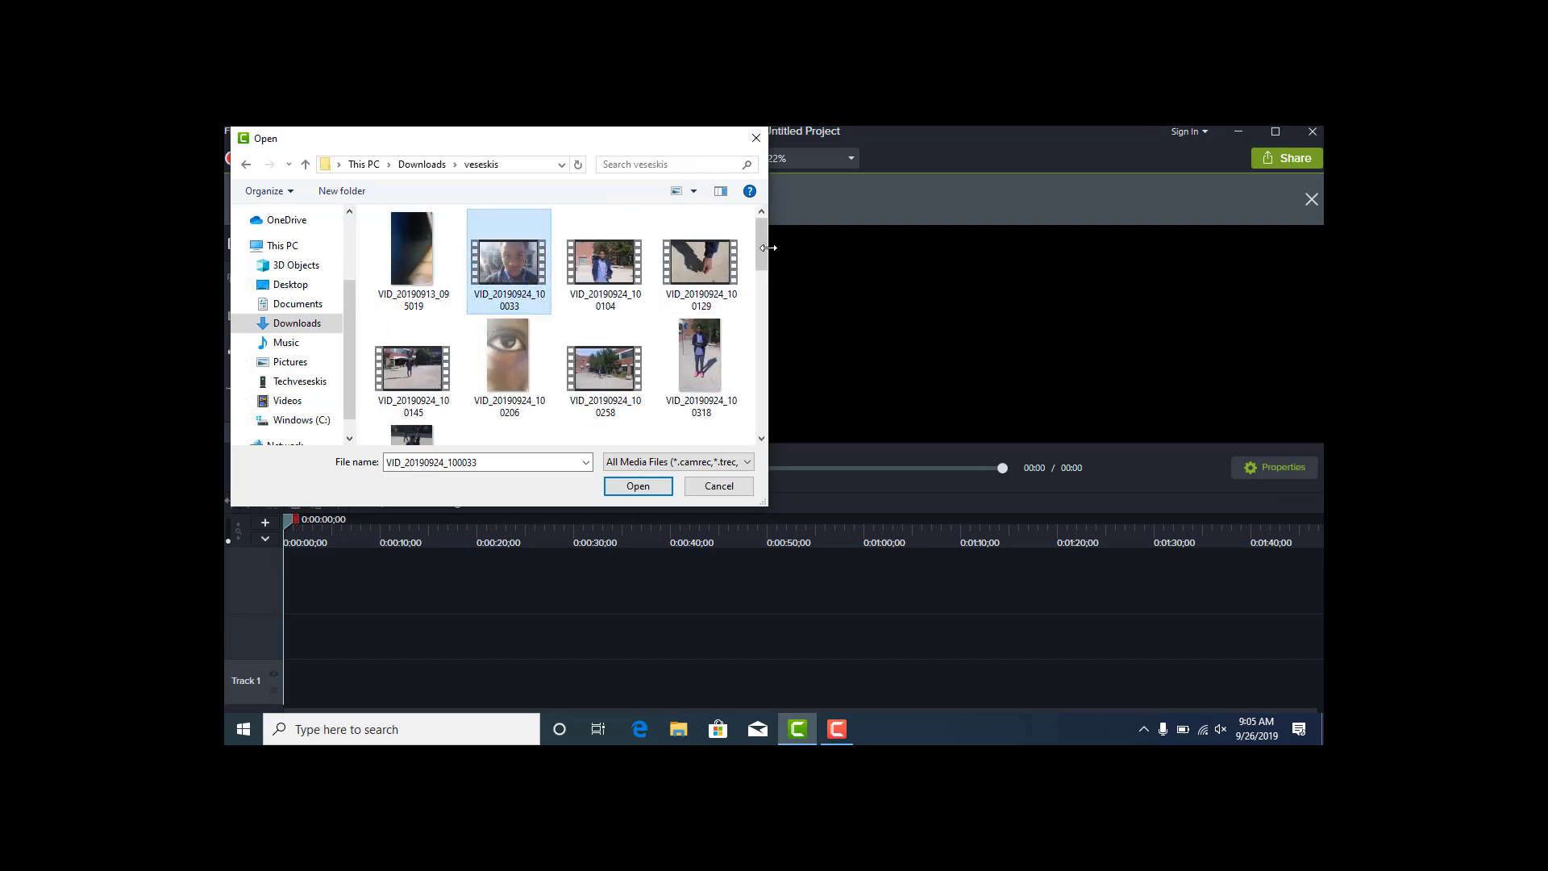
drag(759, 252, 759, 216)
click(419, 269)
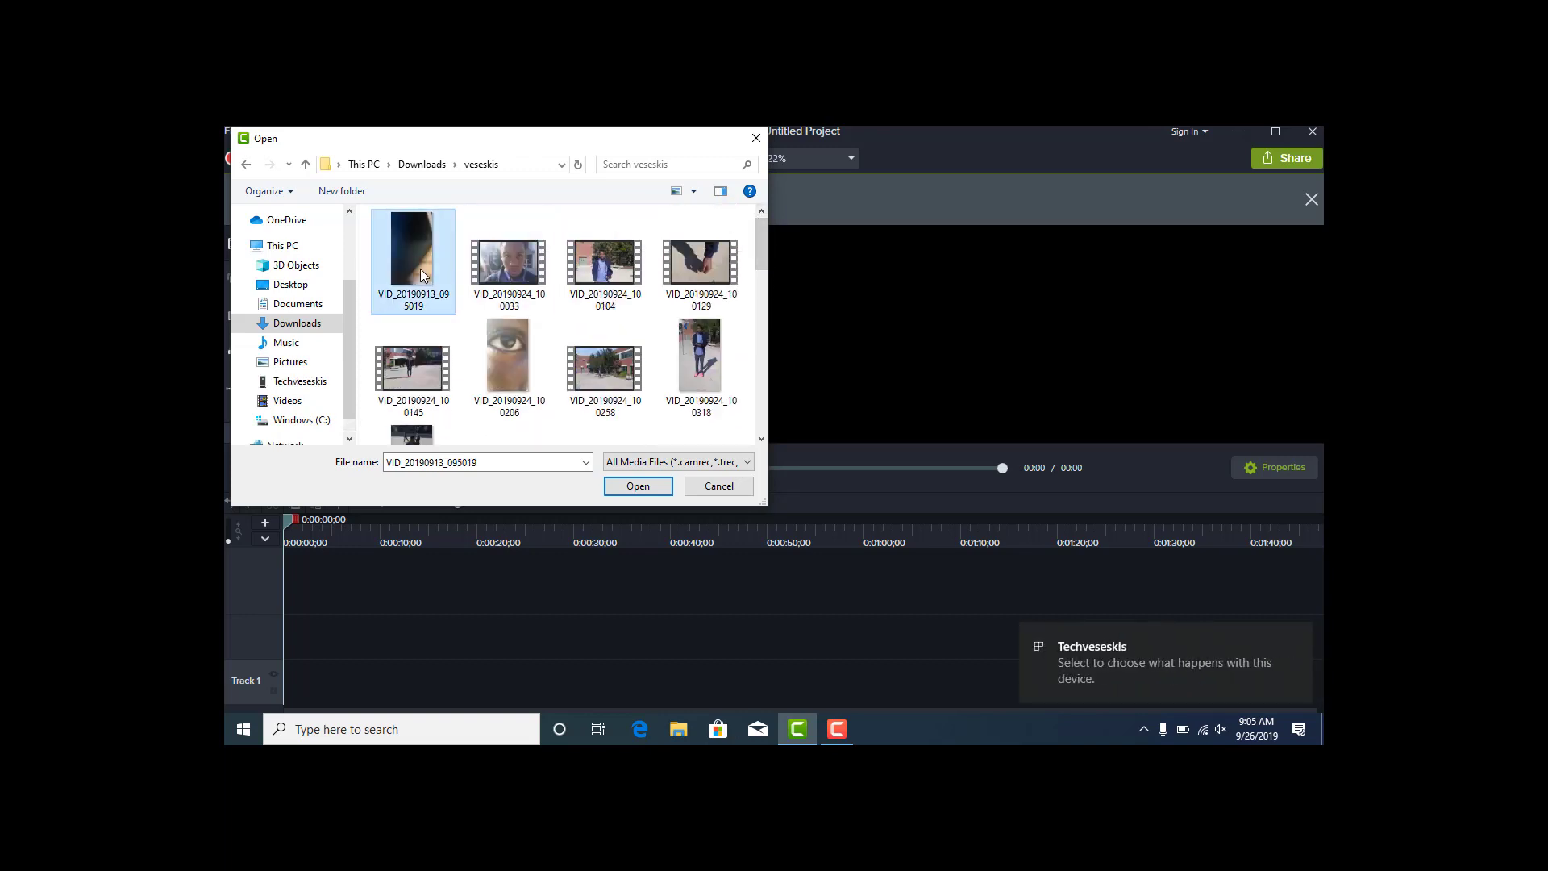
drag(768, 258, 747, 428)
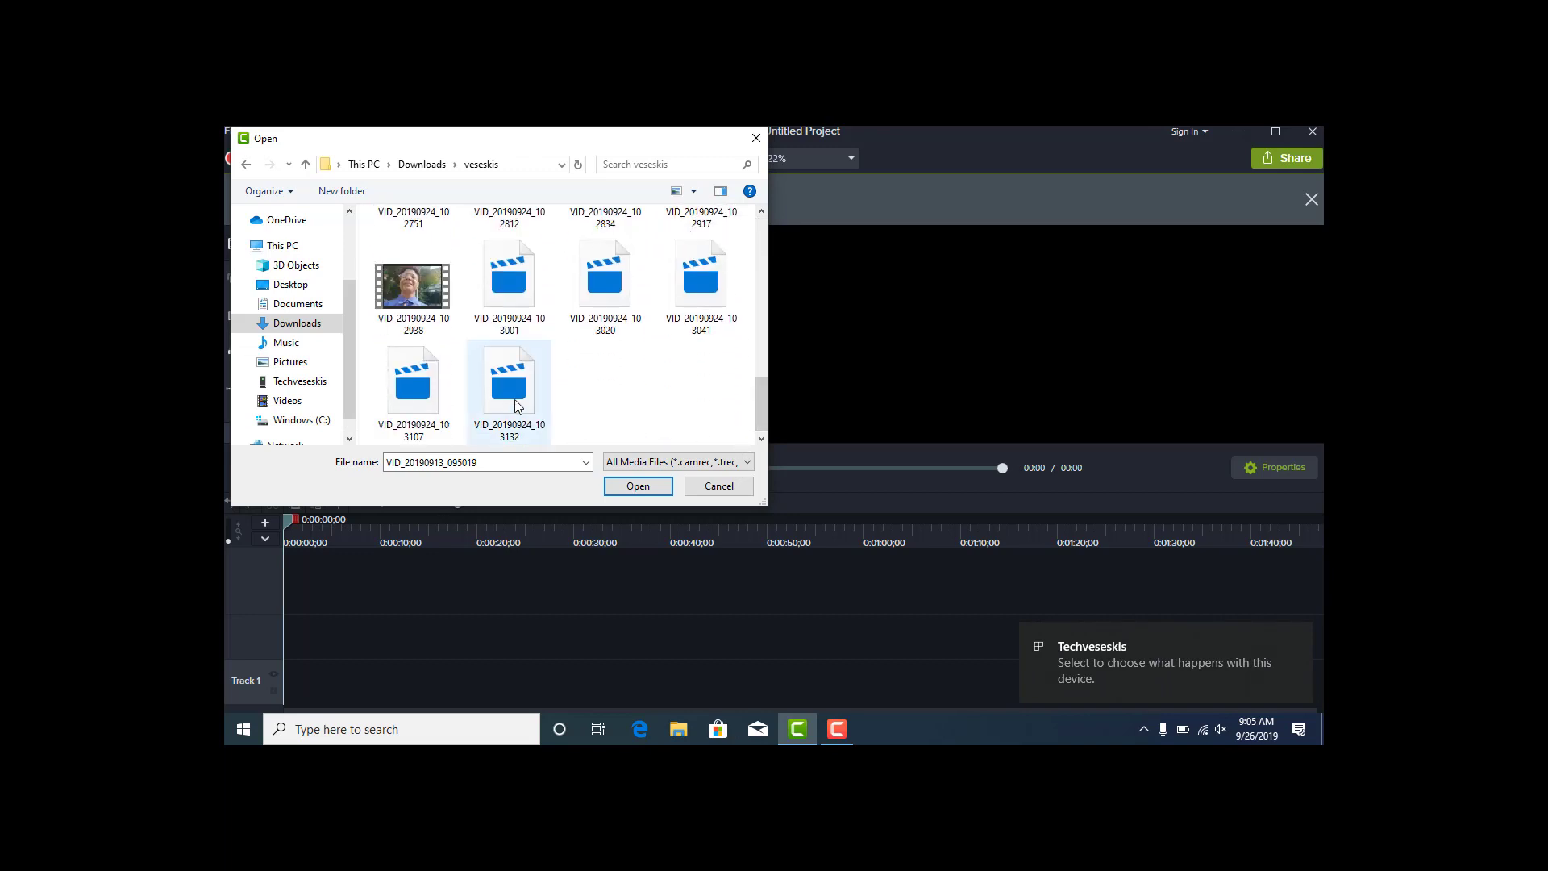
shift+click(532, 415)
click(639, 486)
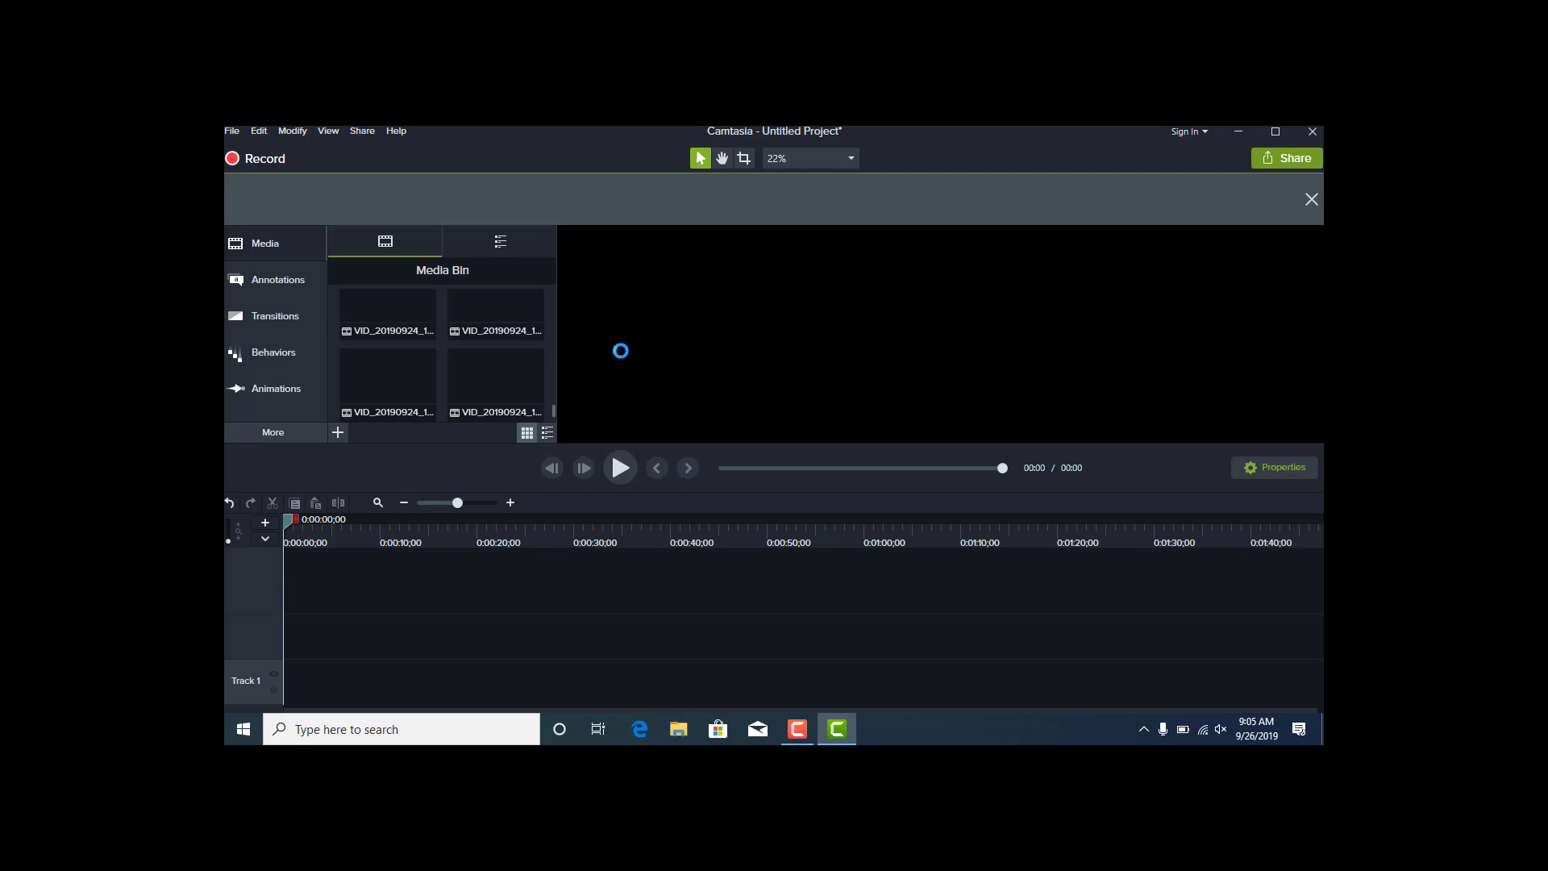
Place clips VID_20190924_100033, 100104 and 100129 end to end on Track 2, starting at 0:00:00;00
click(394, 318)
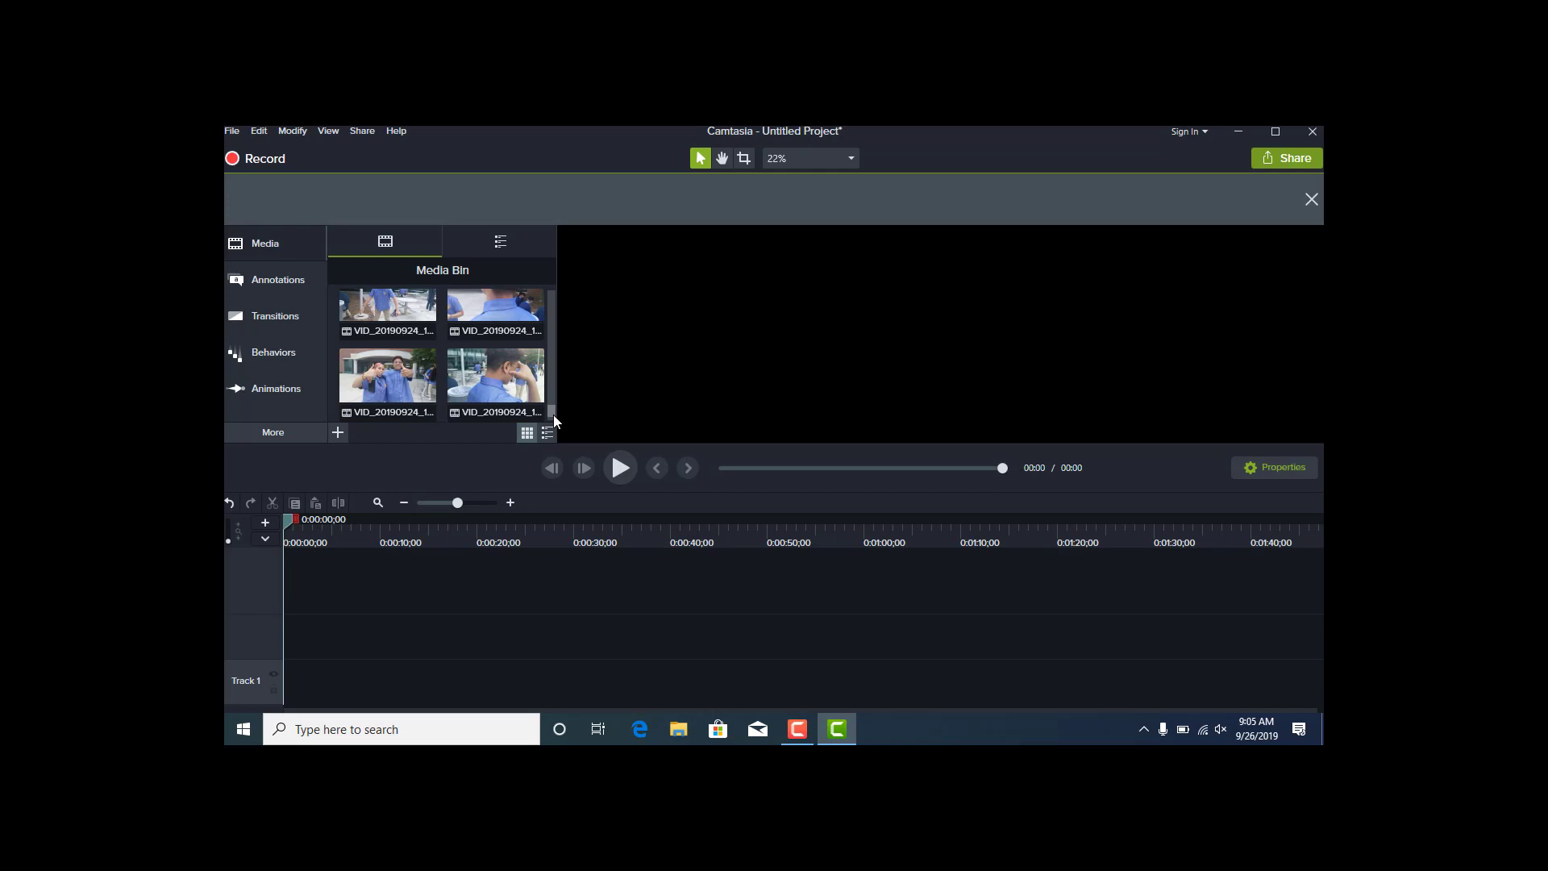
drag(553, 414, 274, 636)
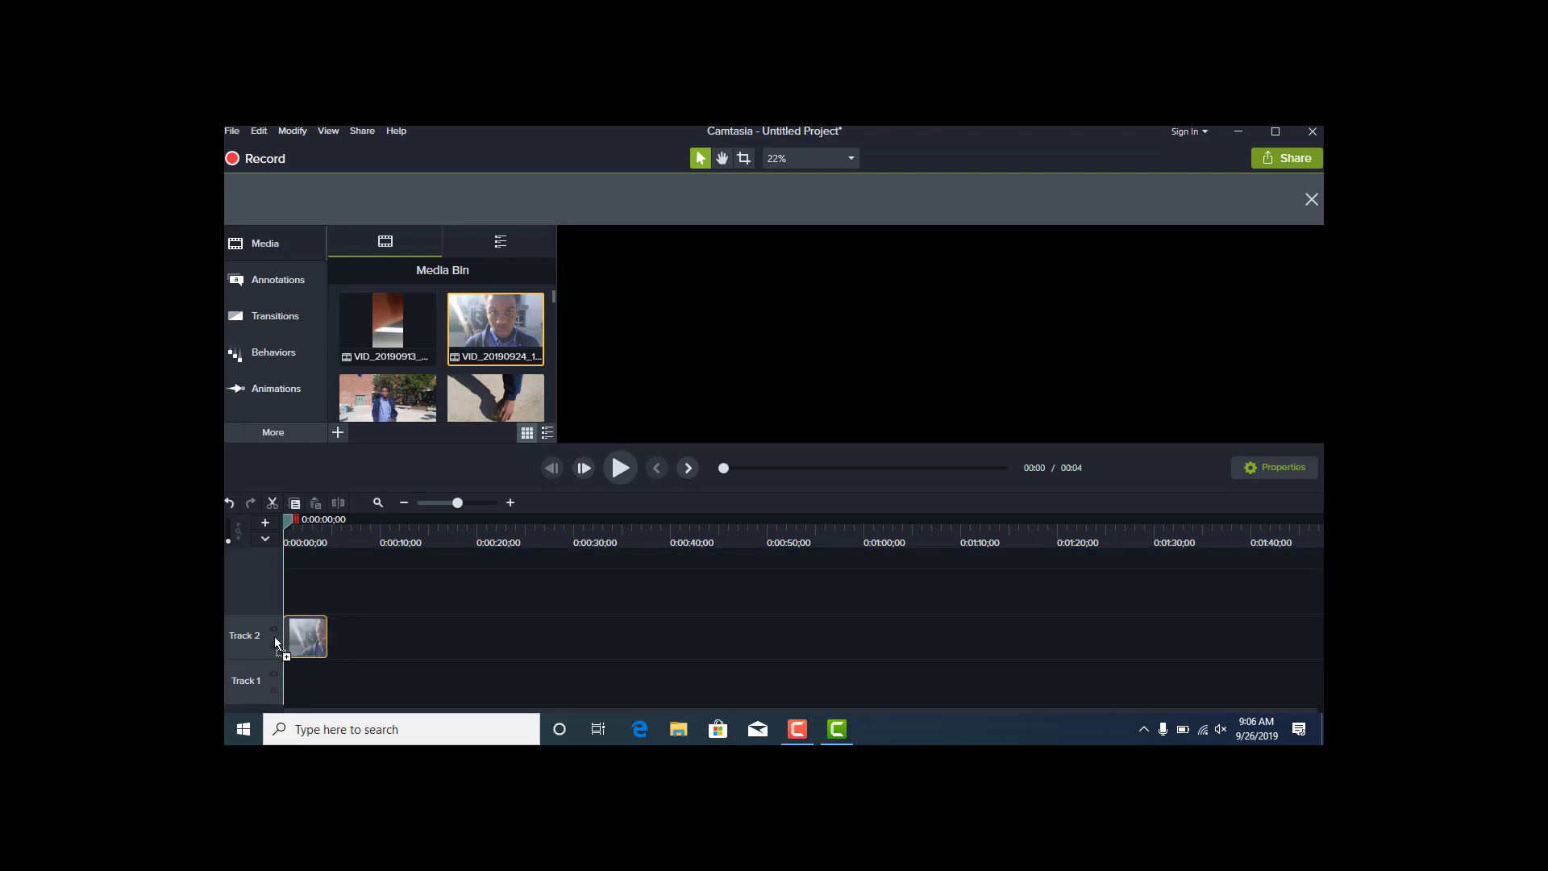
drag(389, 388, 326, 622)
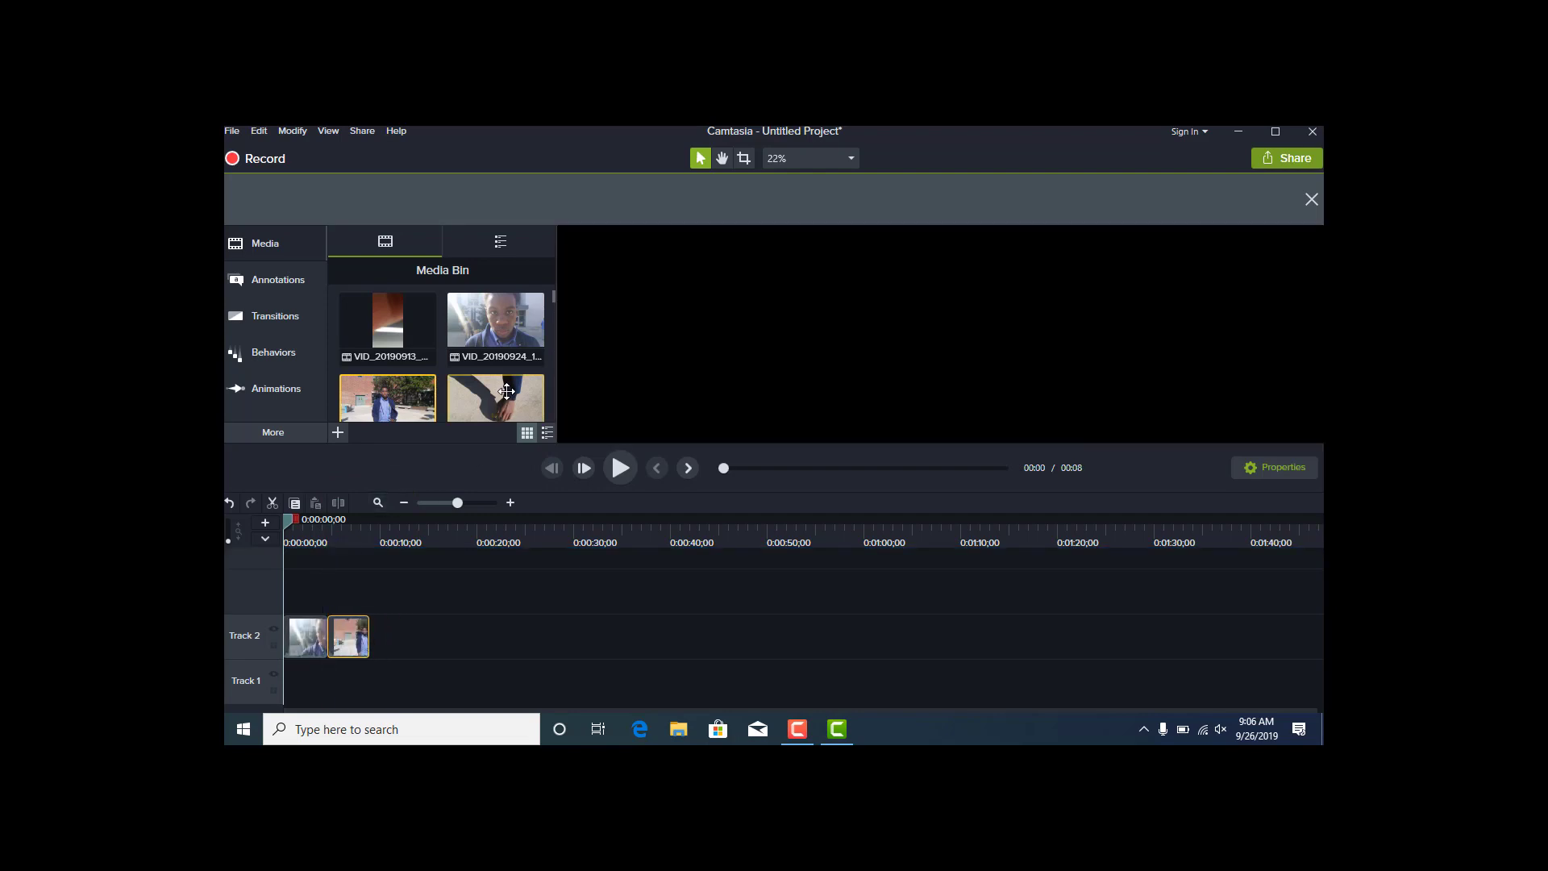
drag(502, 396, 371, 628)
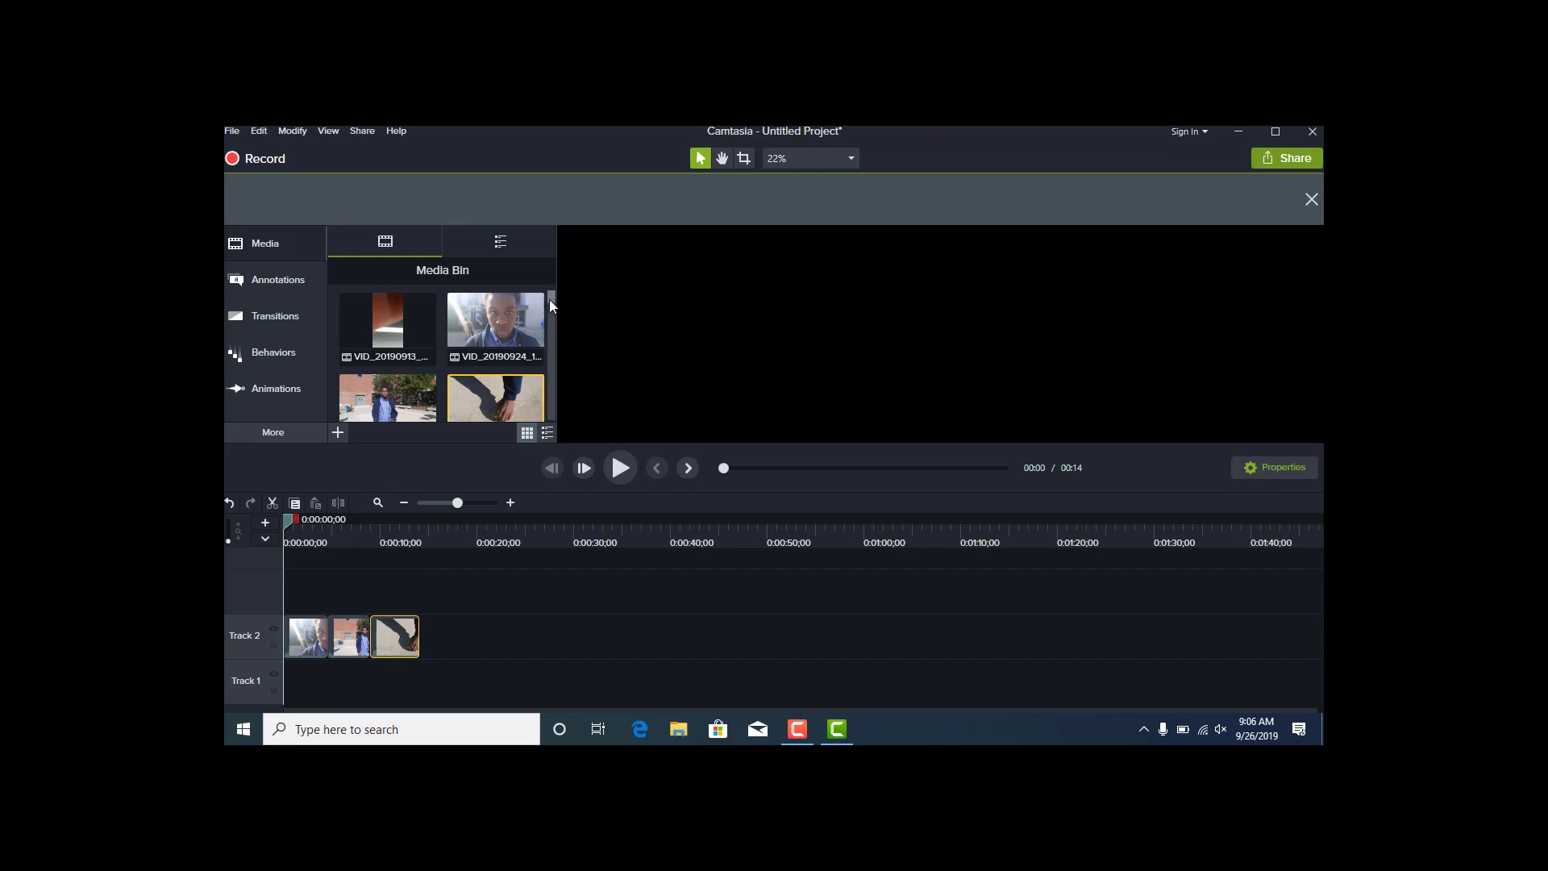
Append clips VID_20190924_100145, 100206, 100258 and 100318 in order to the end of Track 2
drag(550, 297, 549, 312)
drag(387, 327, 423, 618)
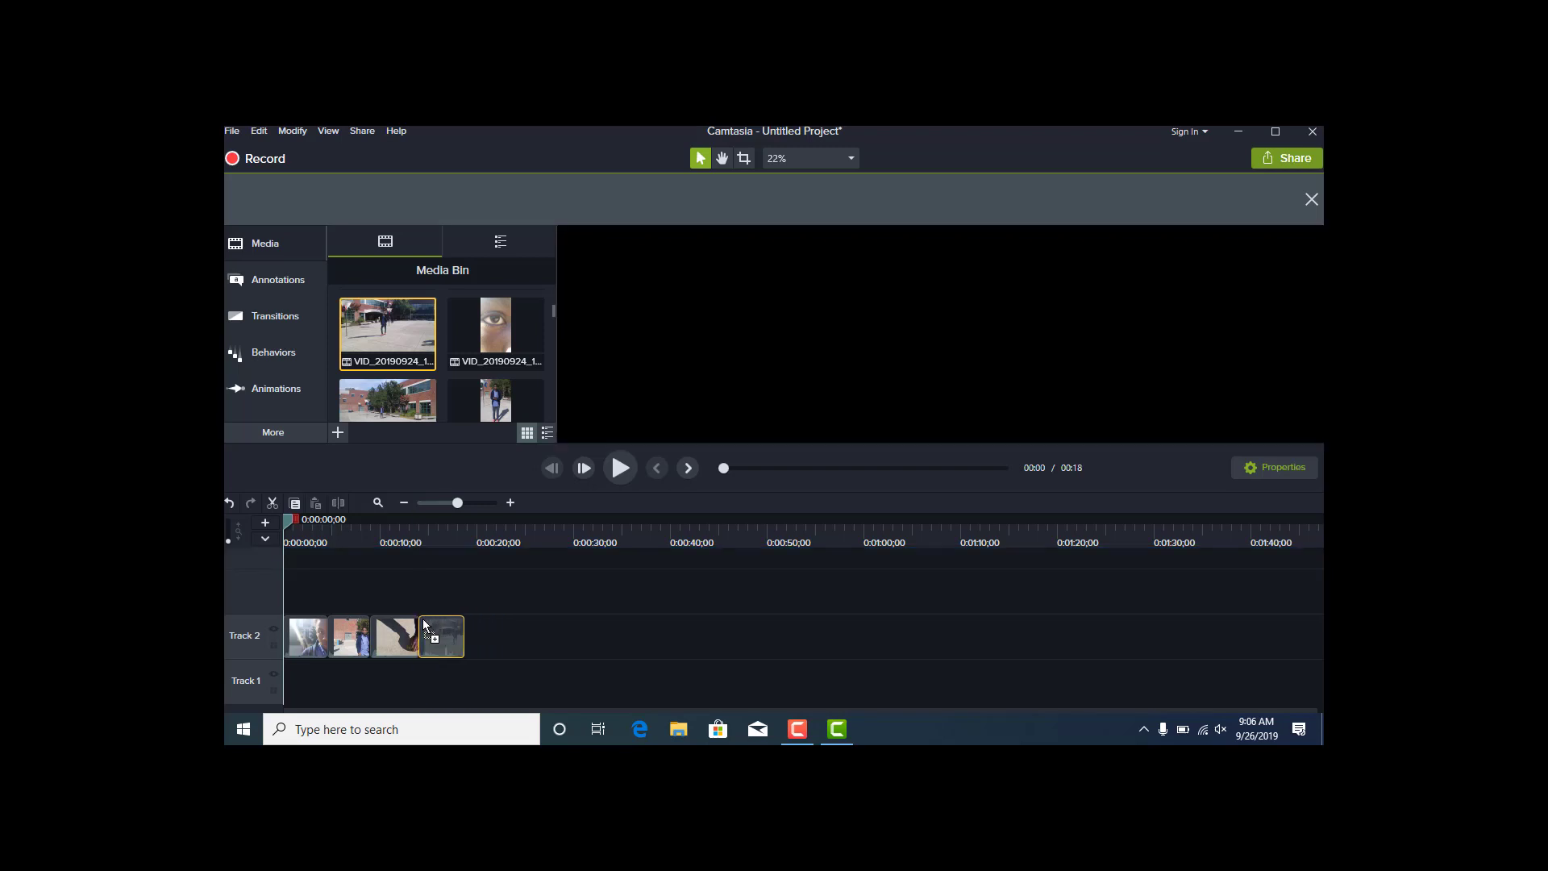
drag(496, 315, 473, 627)
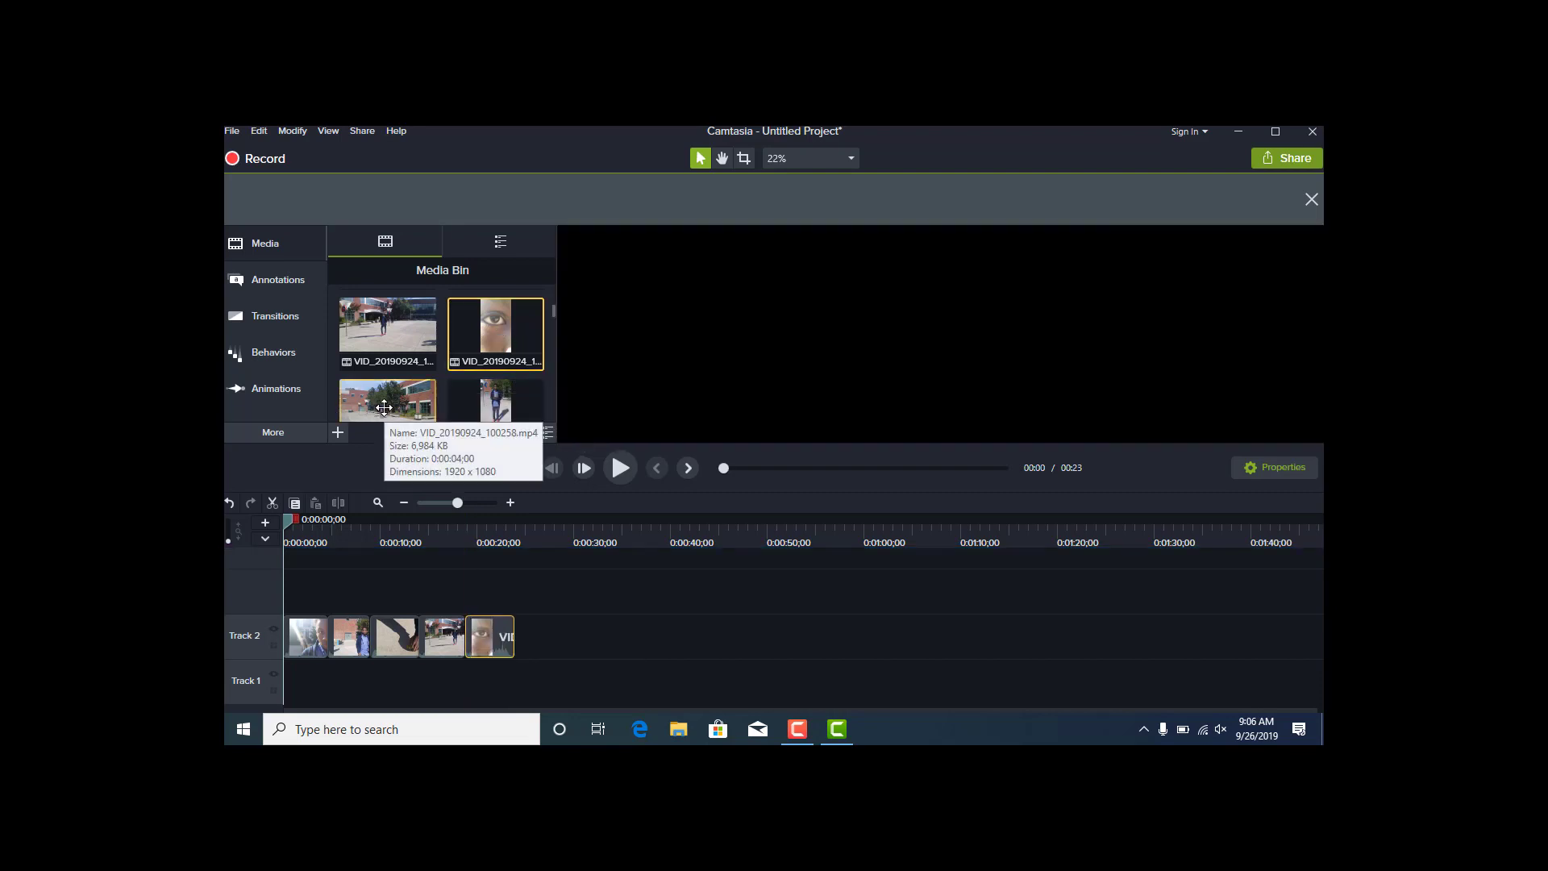
drag(384, 409, 519, 640)
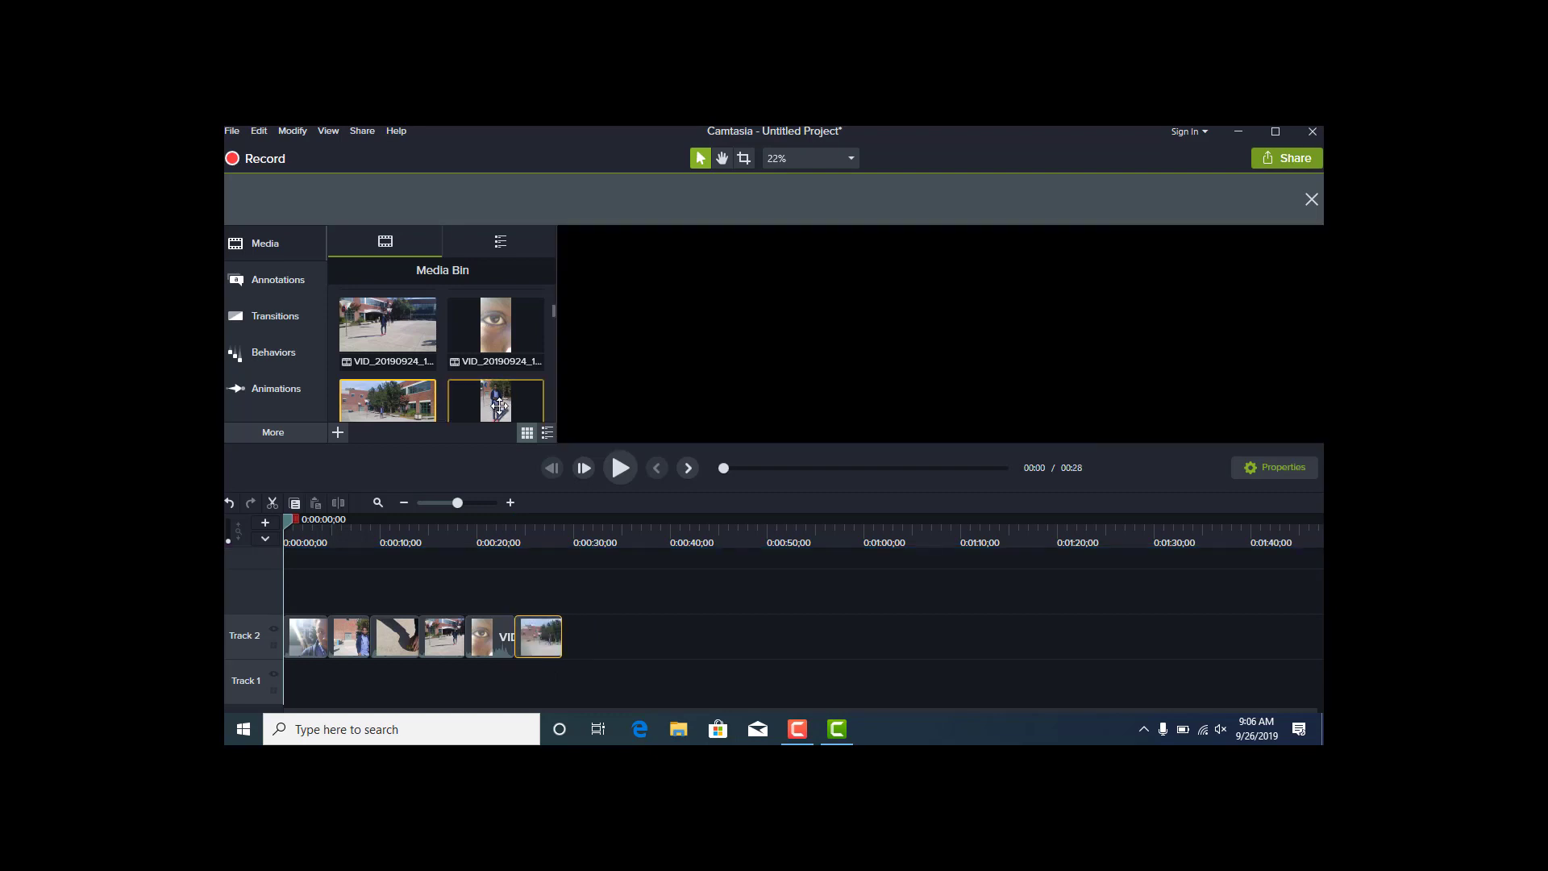
drag(499, 405, 566, 625)
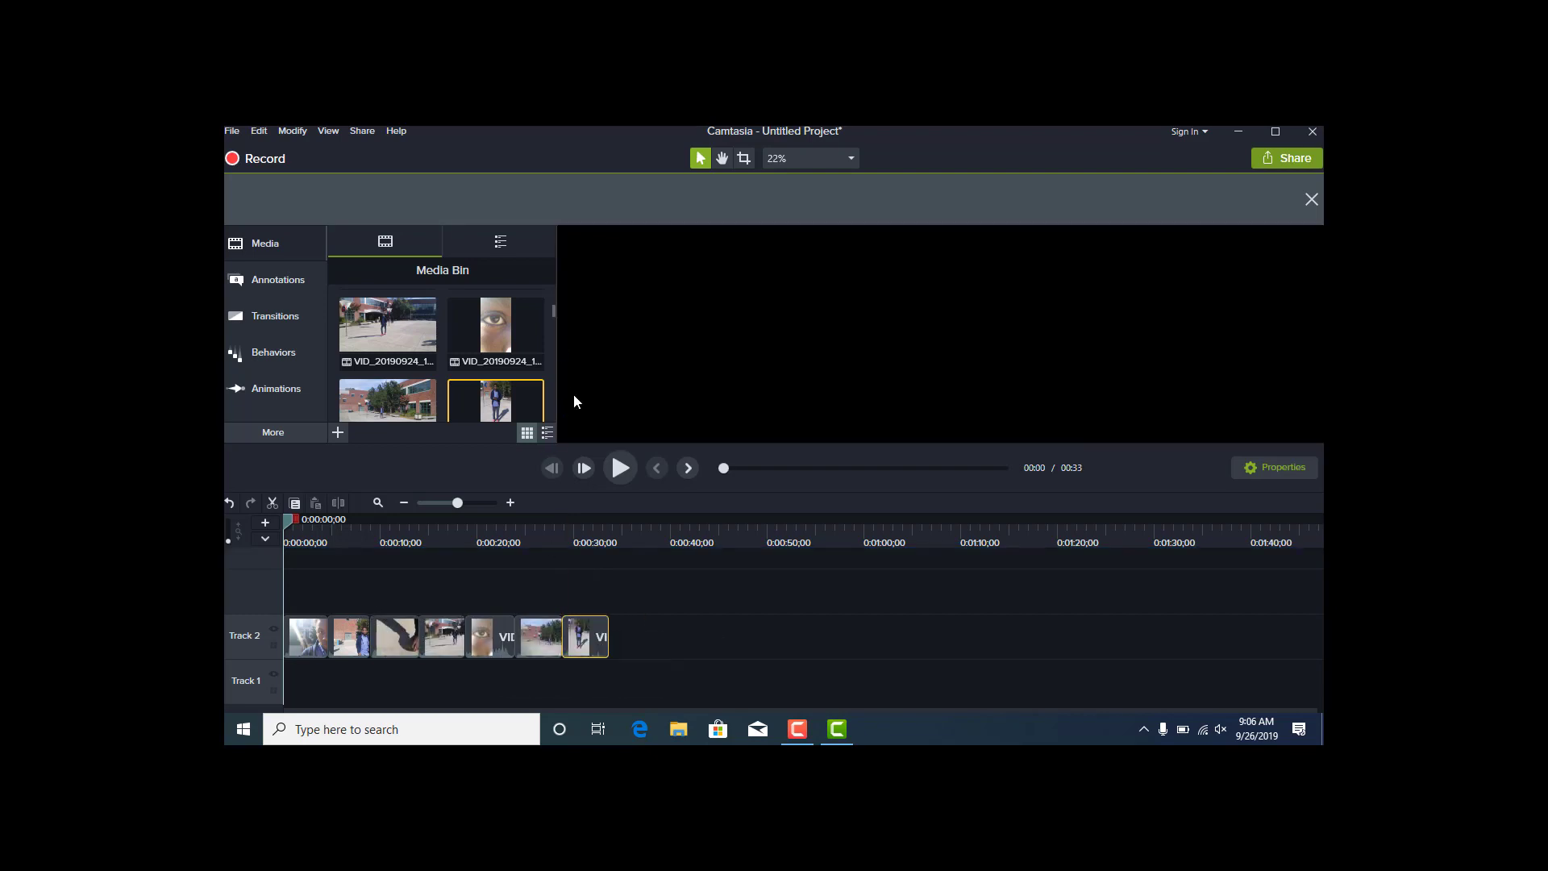
Append the four clips that follow VID_20190924_100318 in the media bin to Track 2, keeping their order
drag(552, 306, 550, 316)
drag(389, 375, 616, 645)
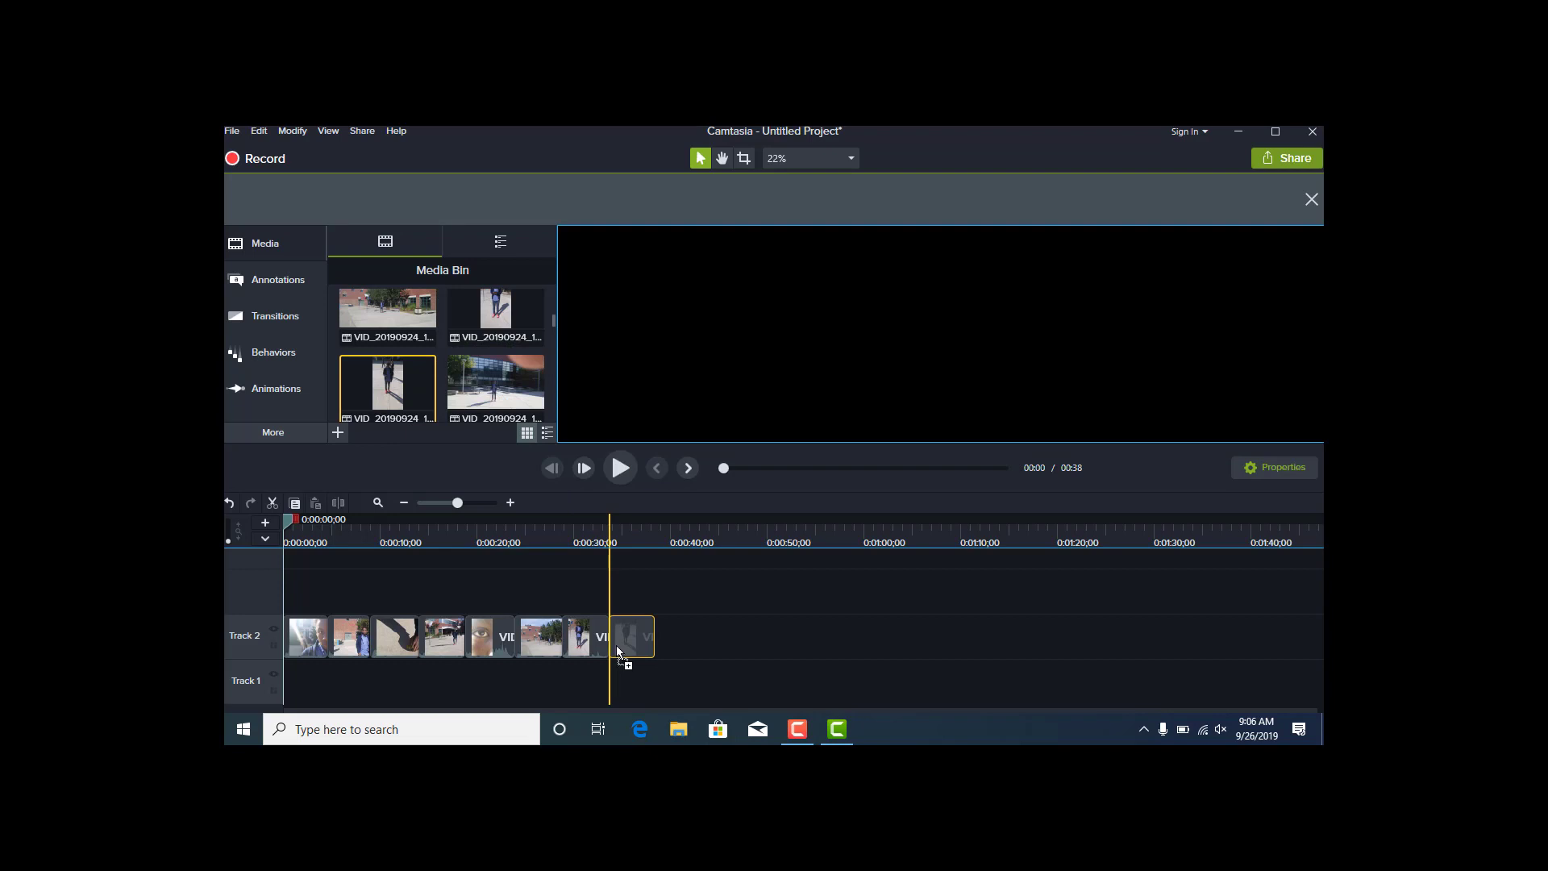
drag(450, 380, 666, 630)
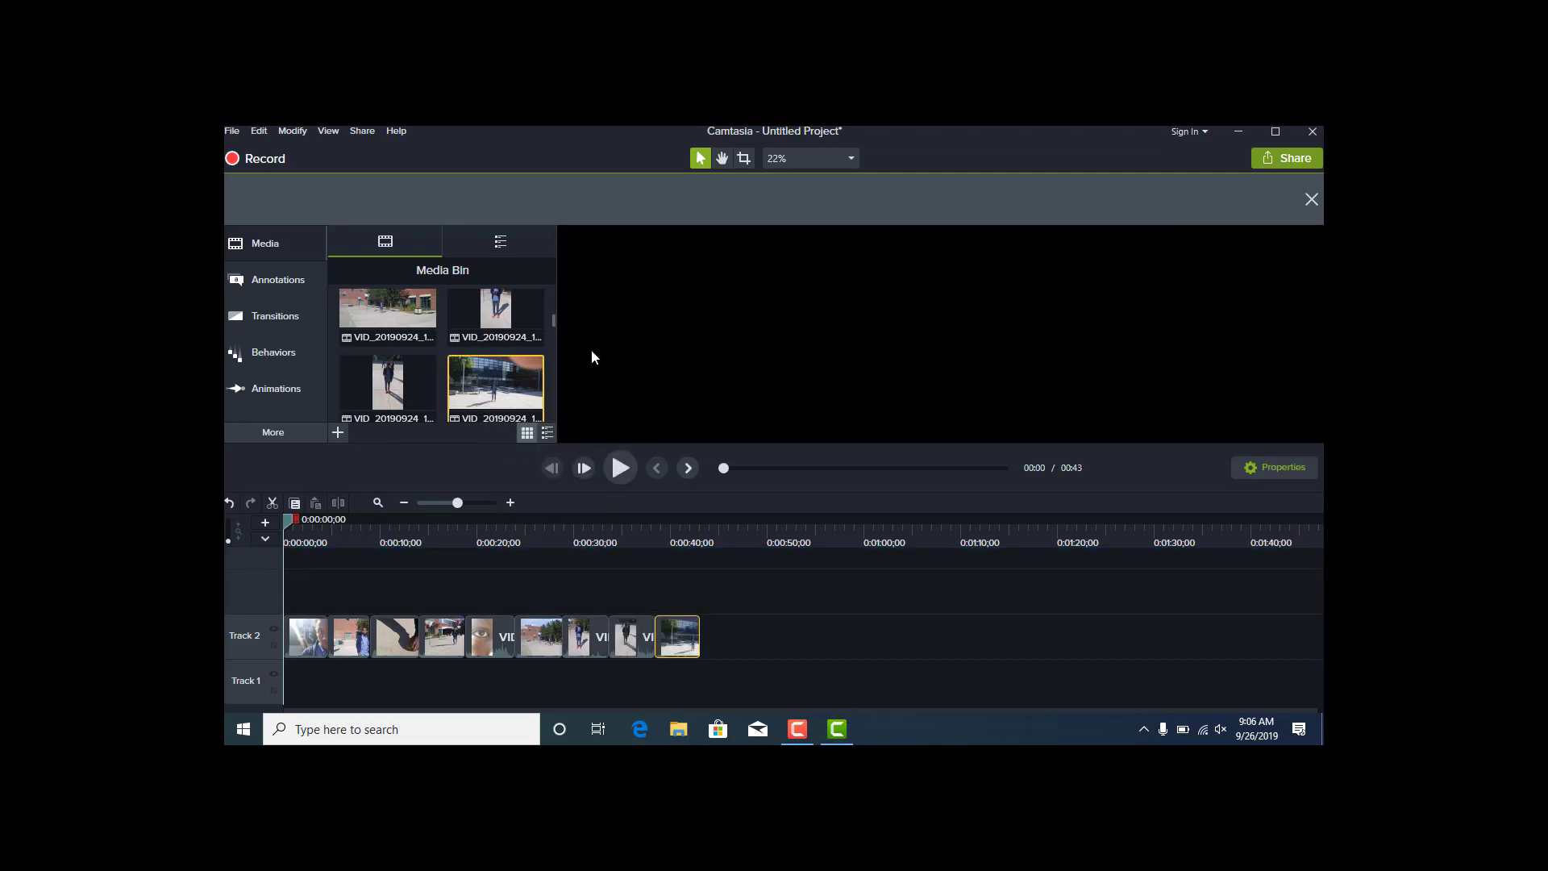
scroll(549, 323, down, 5)
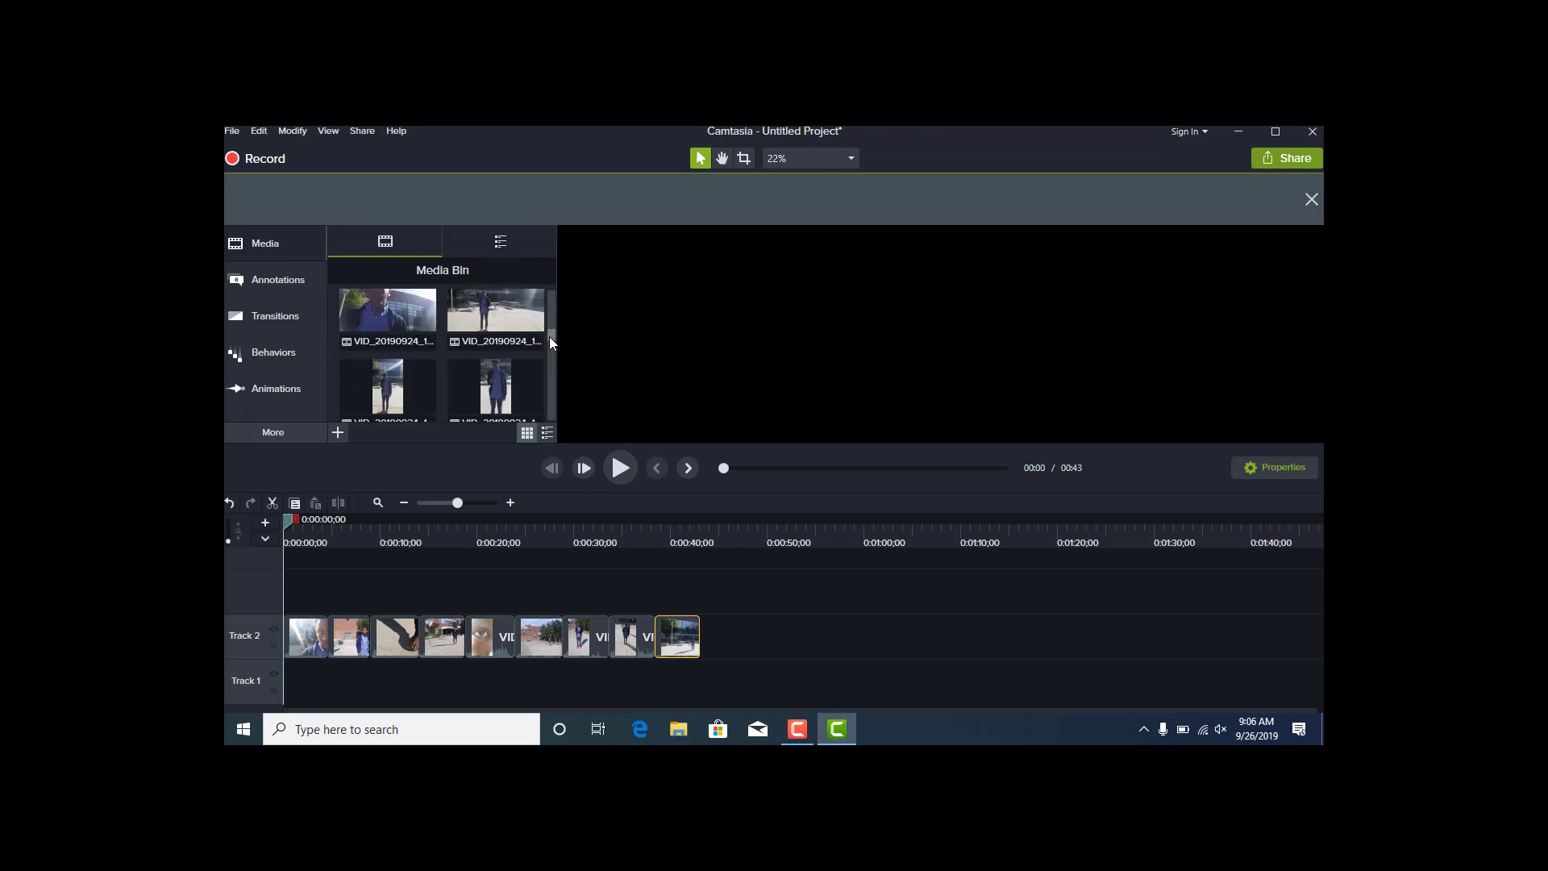
scroll(548, 335, up, 1)
drag(387, 342, 701, 634)
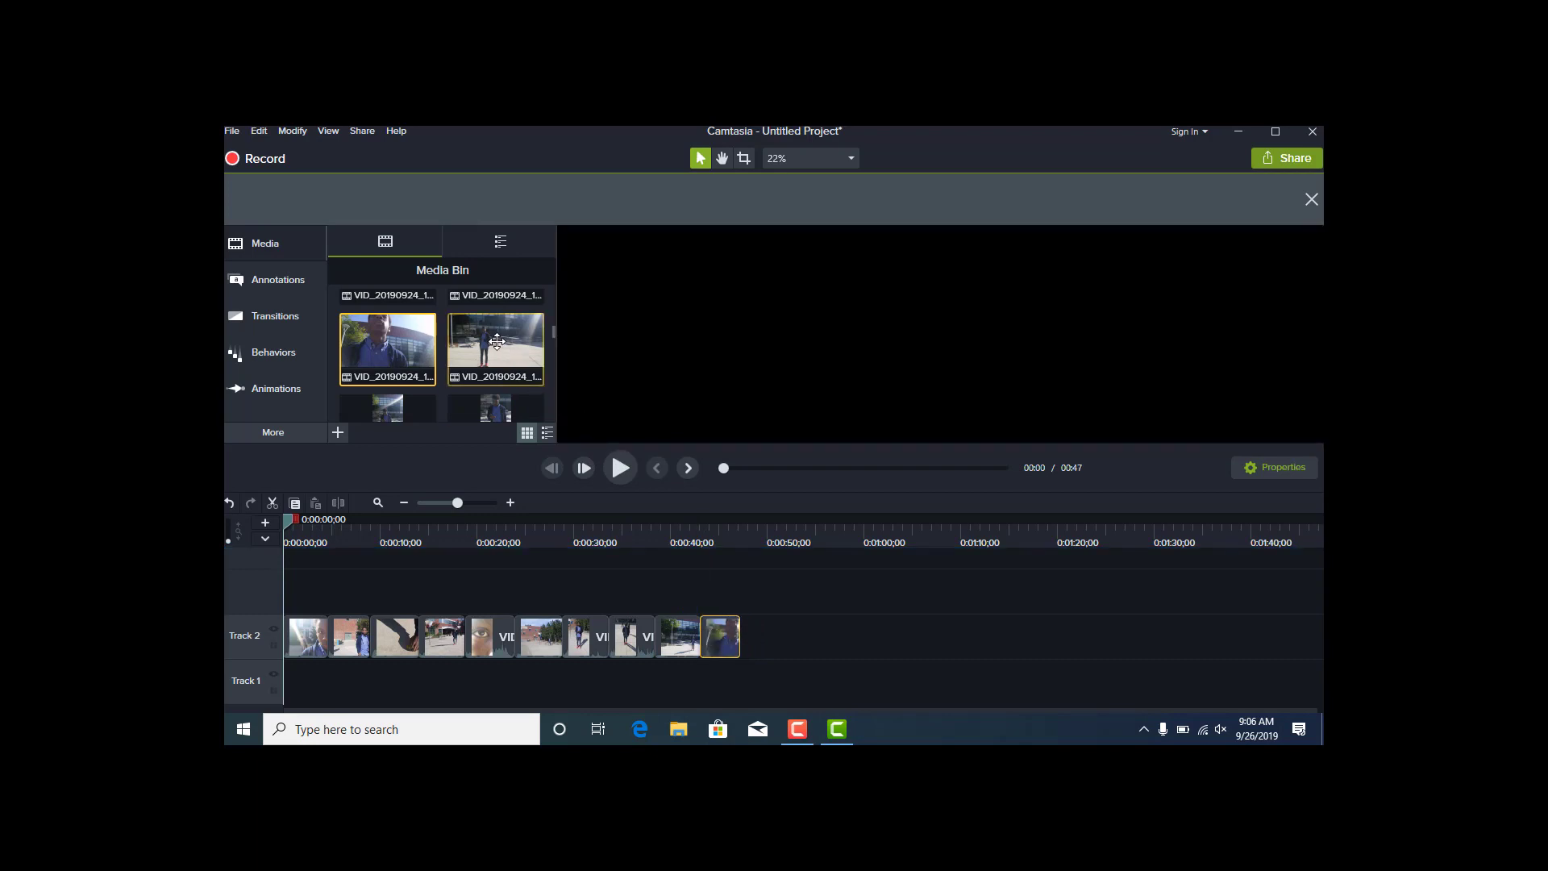
drag(496, 343, 746, 633)
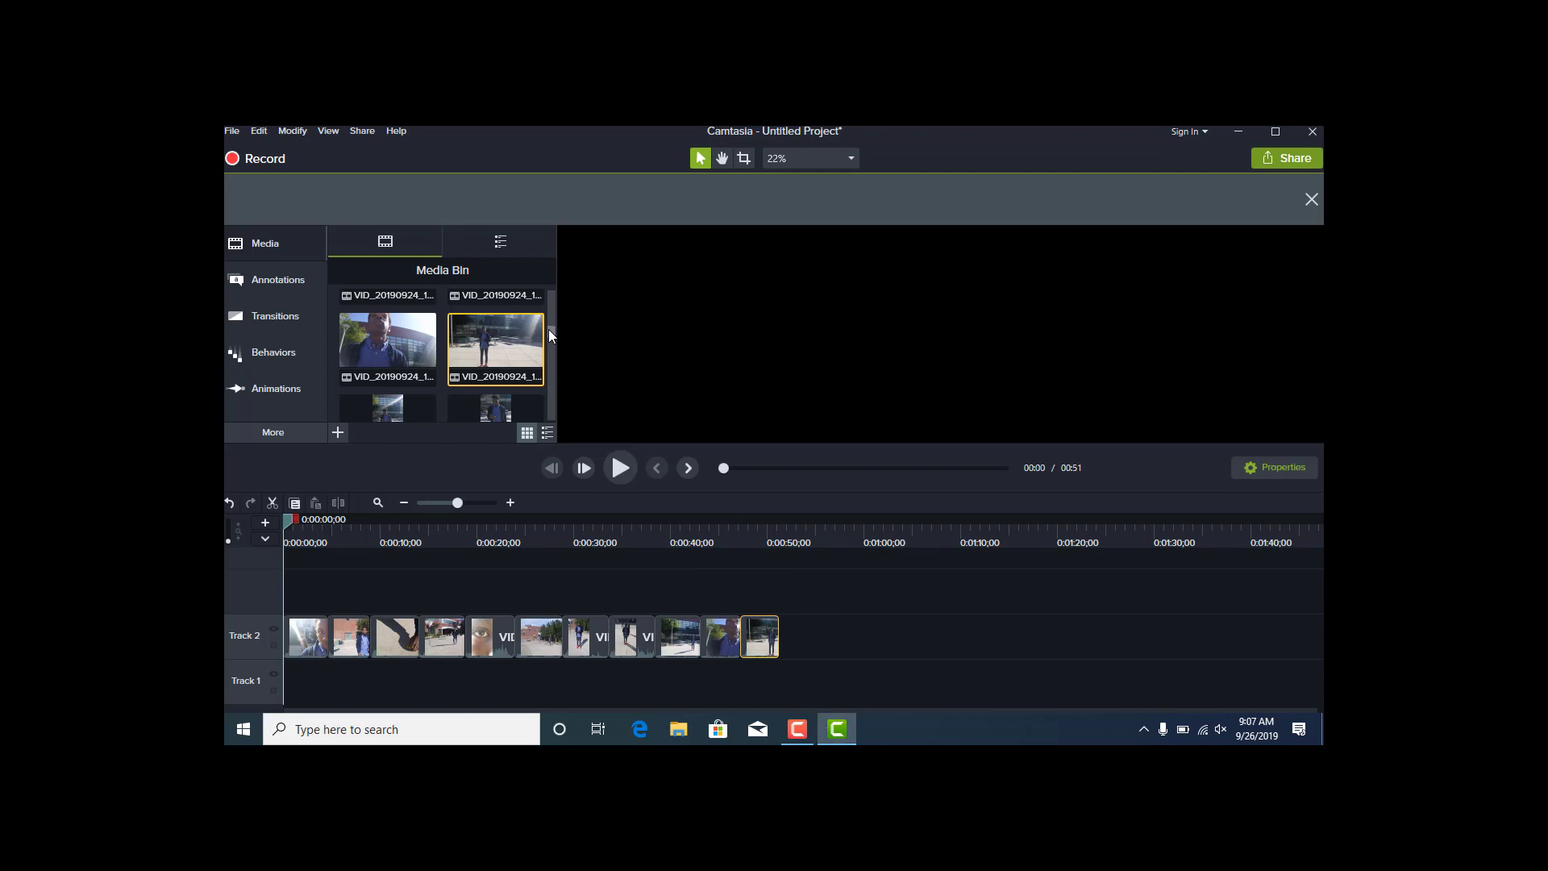
Append the following five media bin clips to Track 2 in order, ending with VID_20190924_100749
scroll(548, 329, down, 1)
mouse_move(408, 352)
mouse_down()
mouse_move(584, 397)
mouse_move(748, 551)
mouse_move(795, 621)
mouse_move(781, 637)
mouse_up()
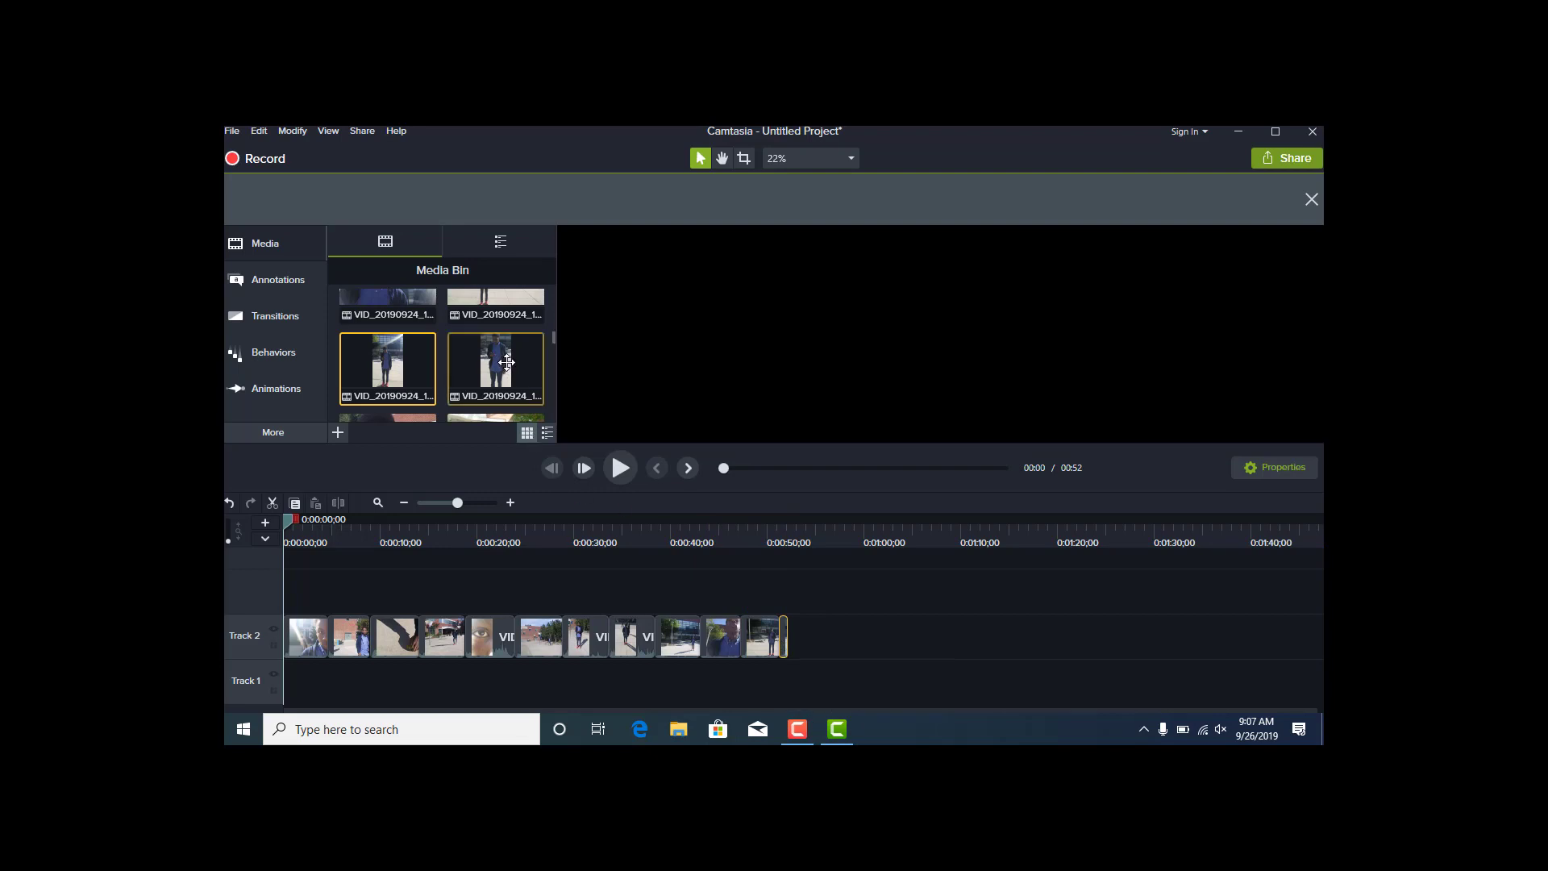
drag(506, 362, 784, 637)
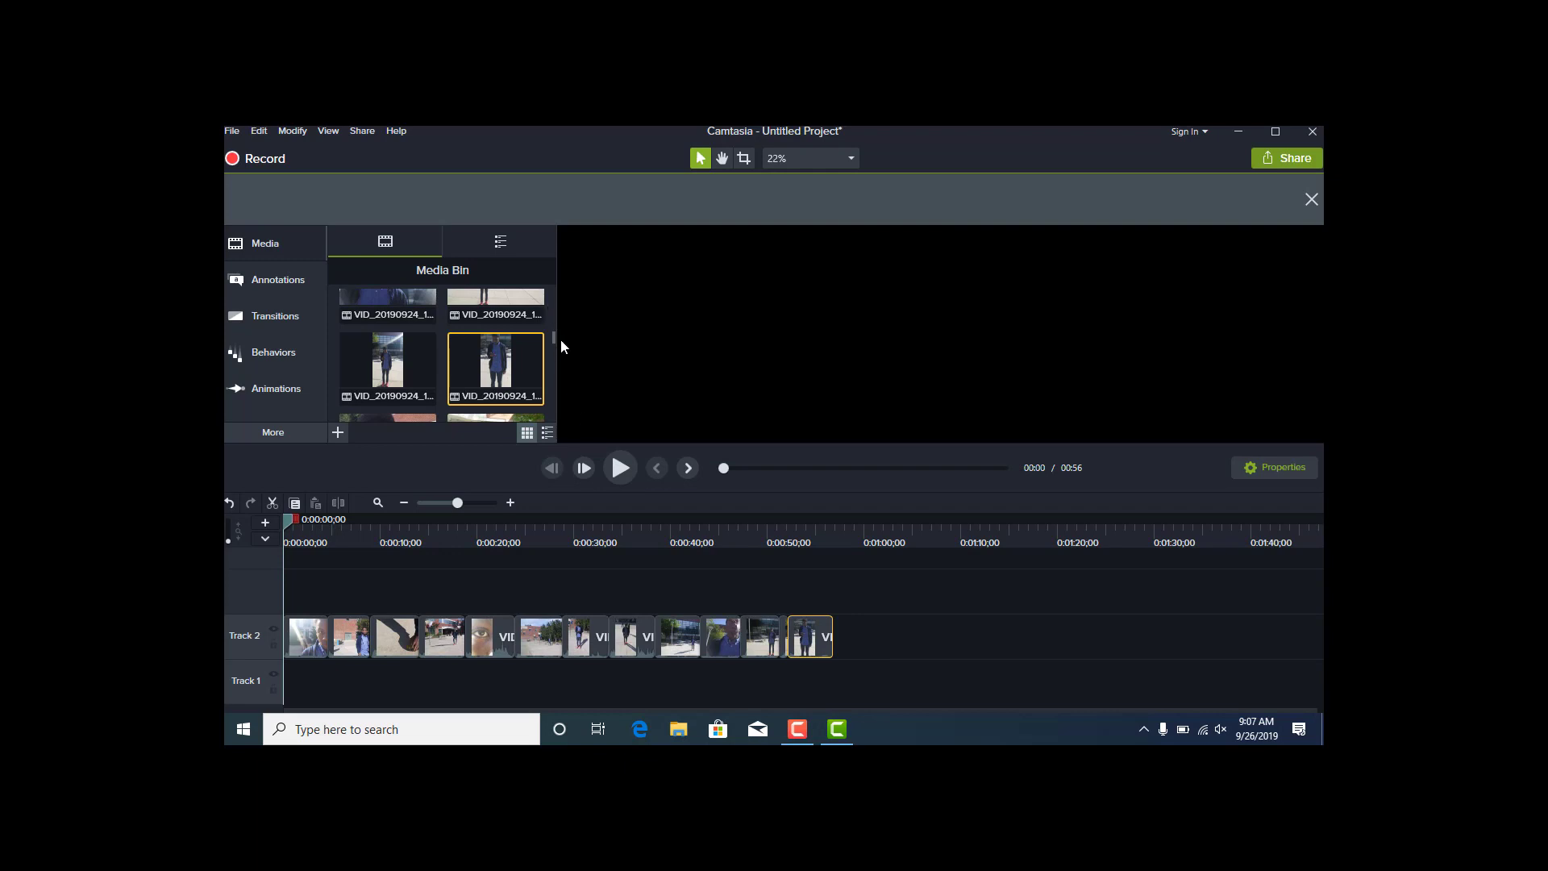
scroll(551, 340, down, 2)
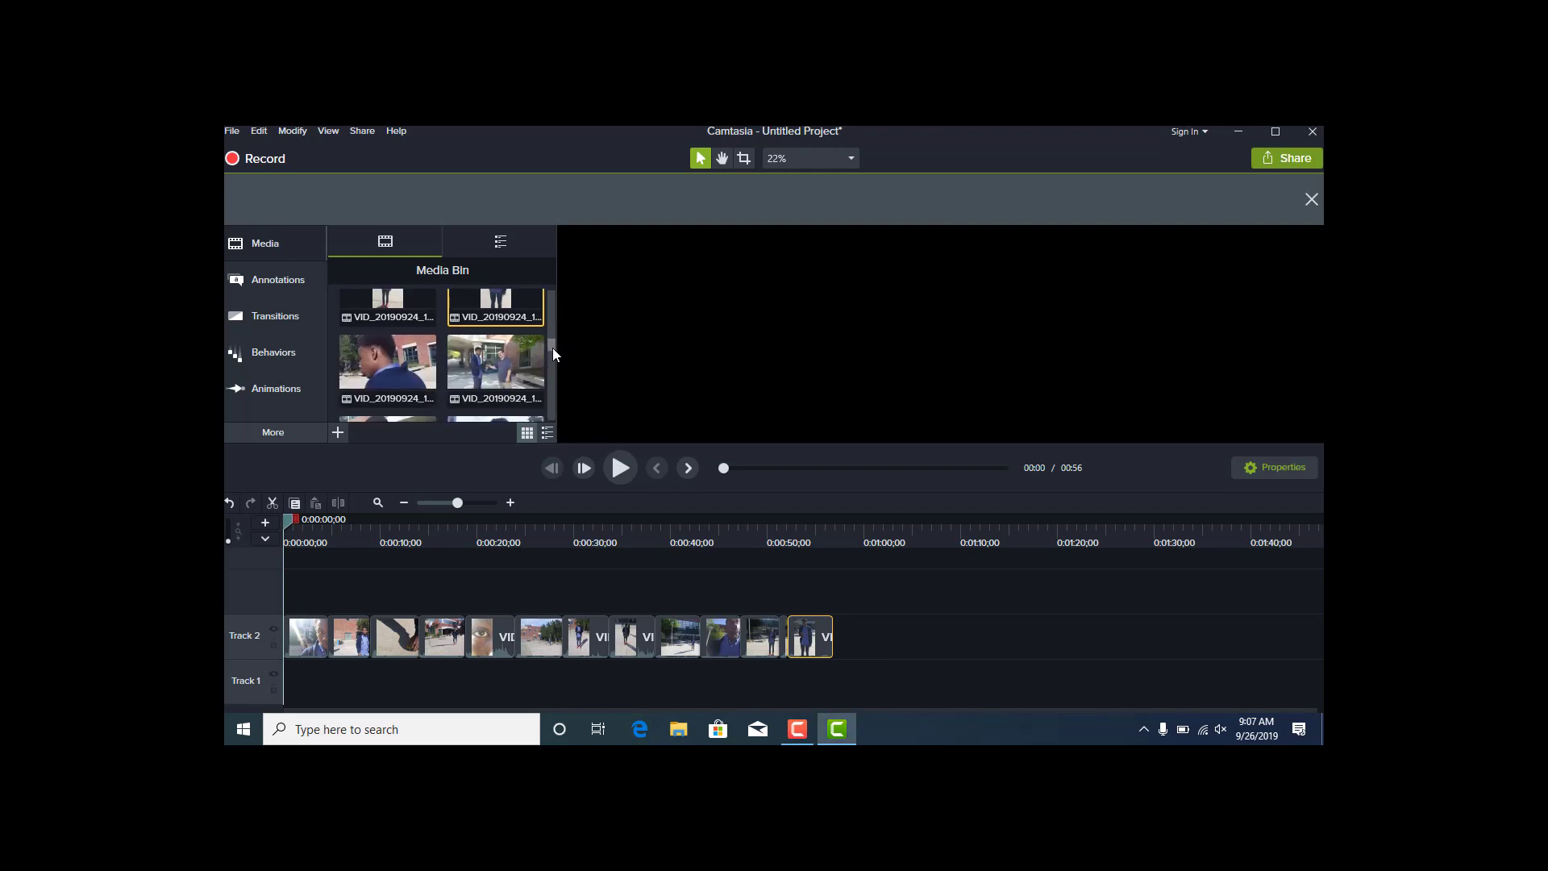
drag(387, 359, 835, 630)
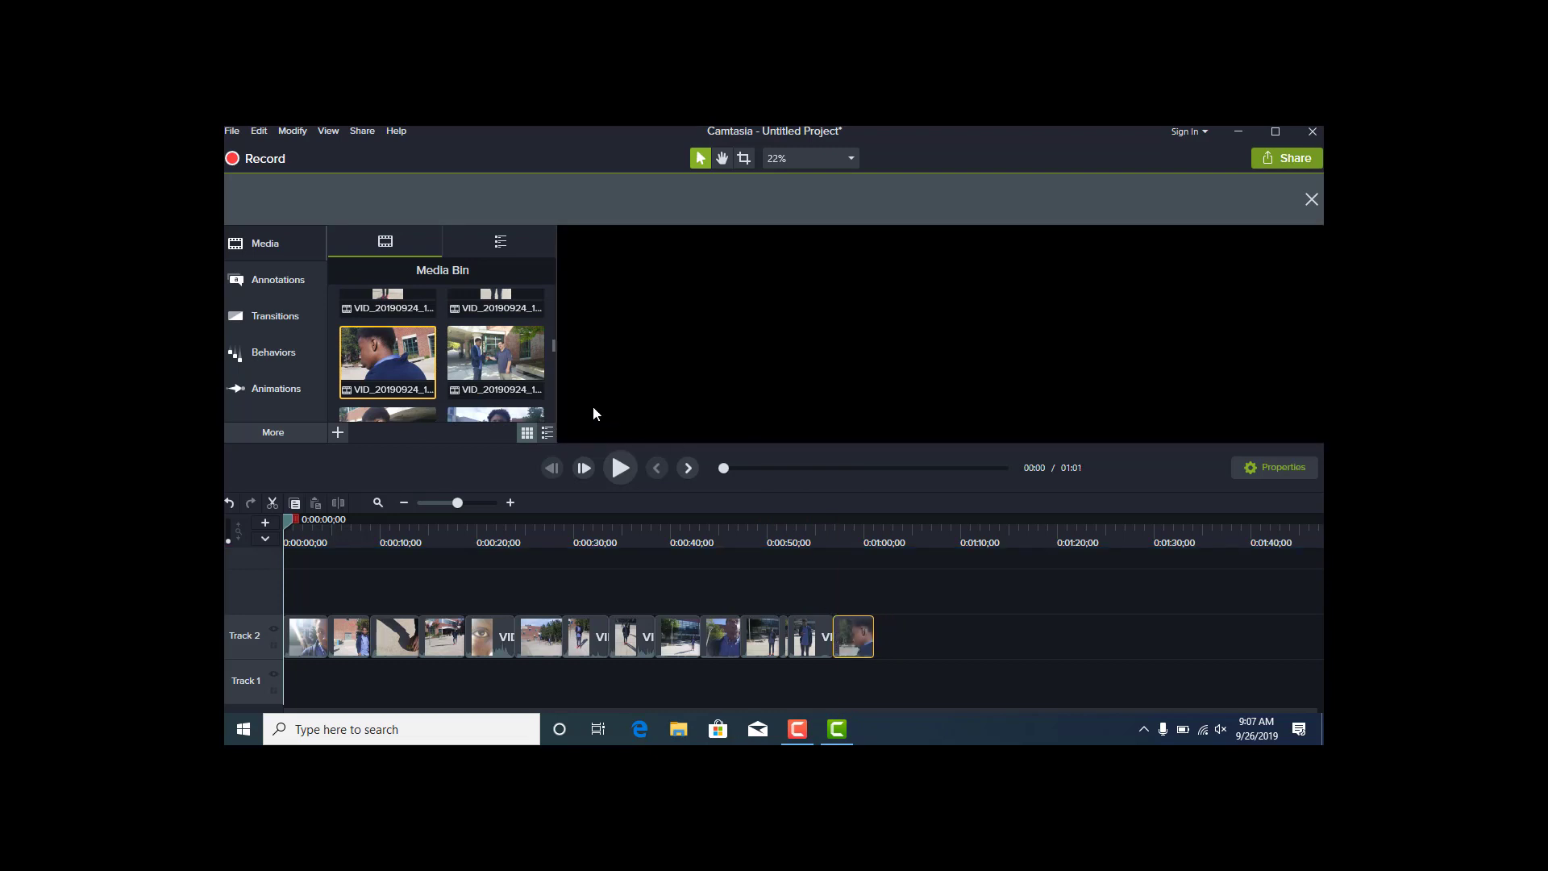
drag(502, 362, 909, 637)
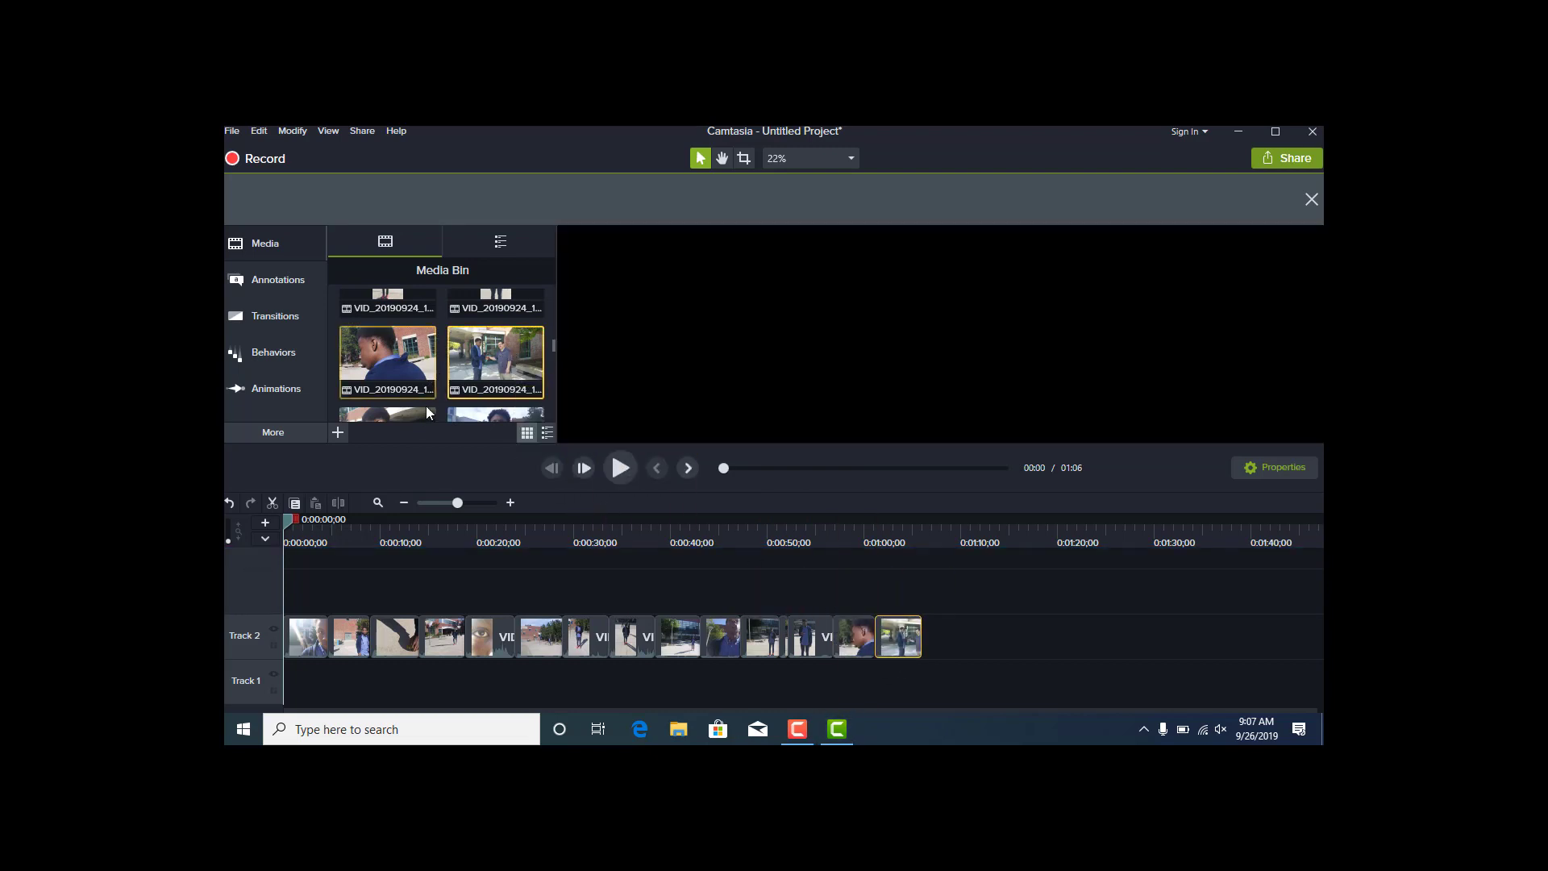
drag(413, 416, 925, 630)
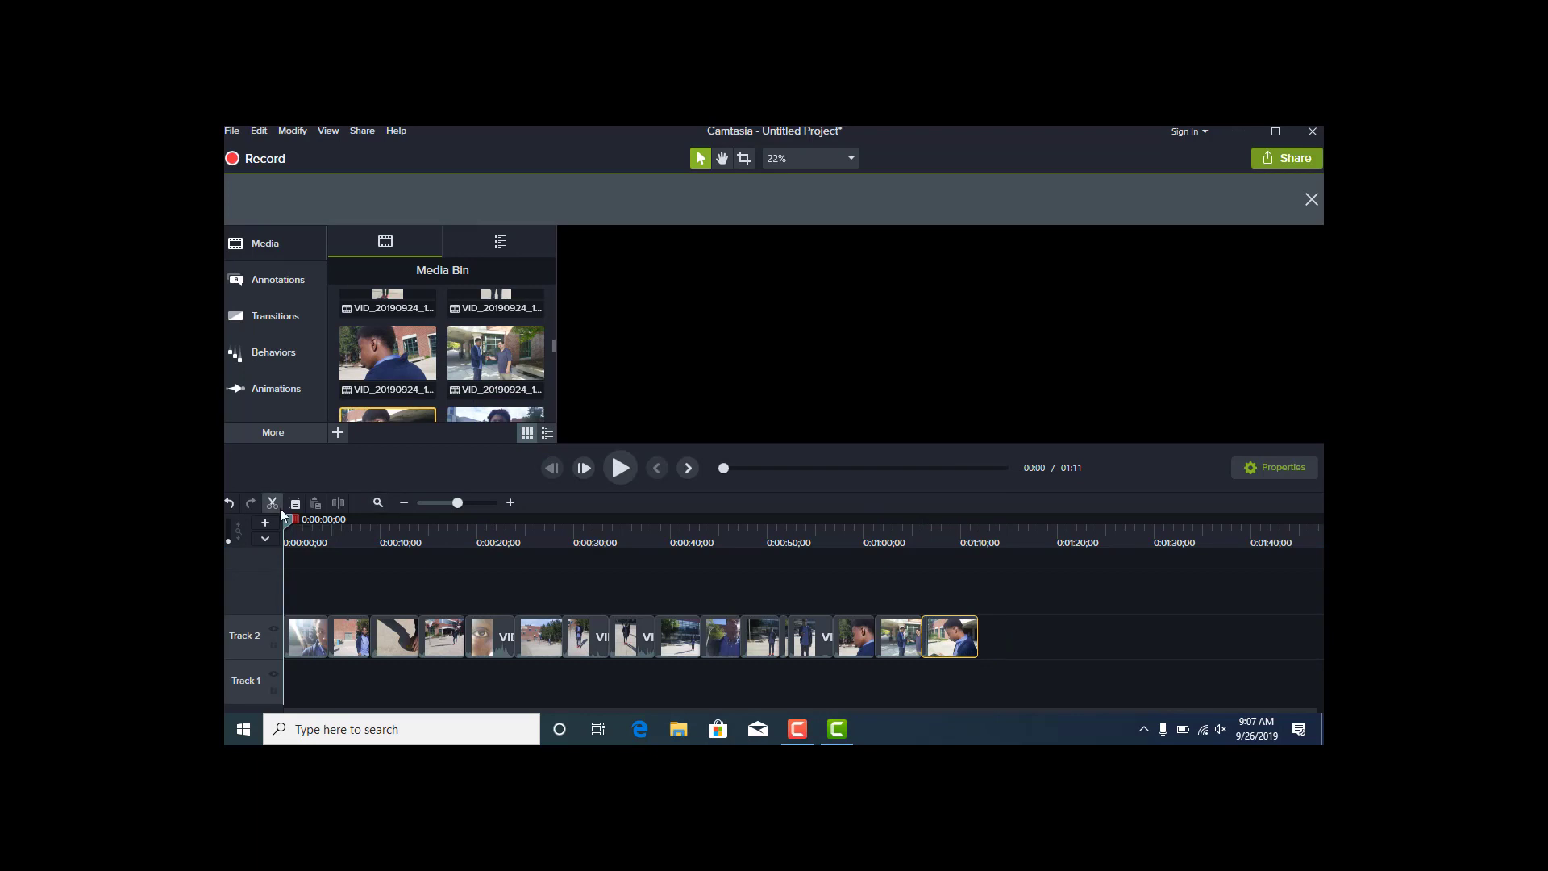
Play the assembled timeline to about 12 seconds and dismiss the empty notification banner
click(614, 469)
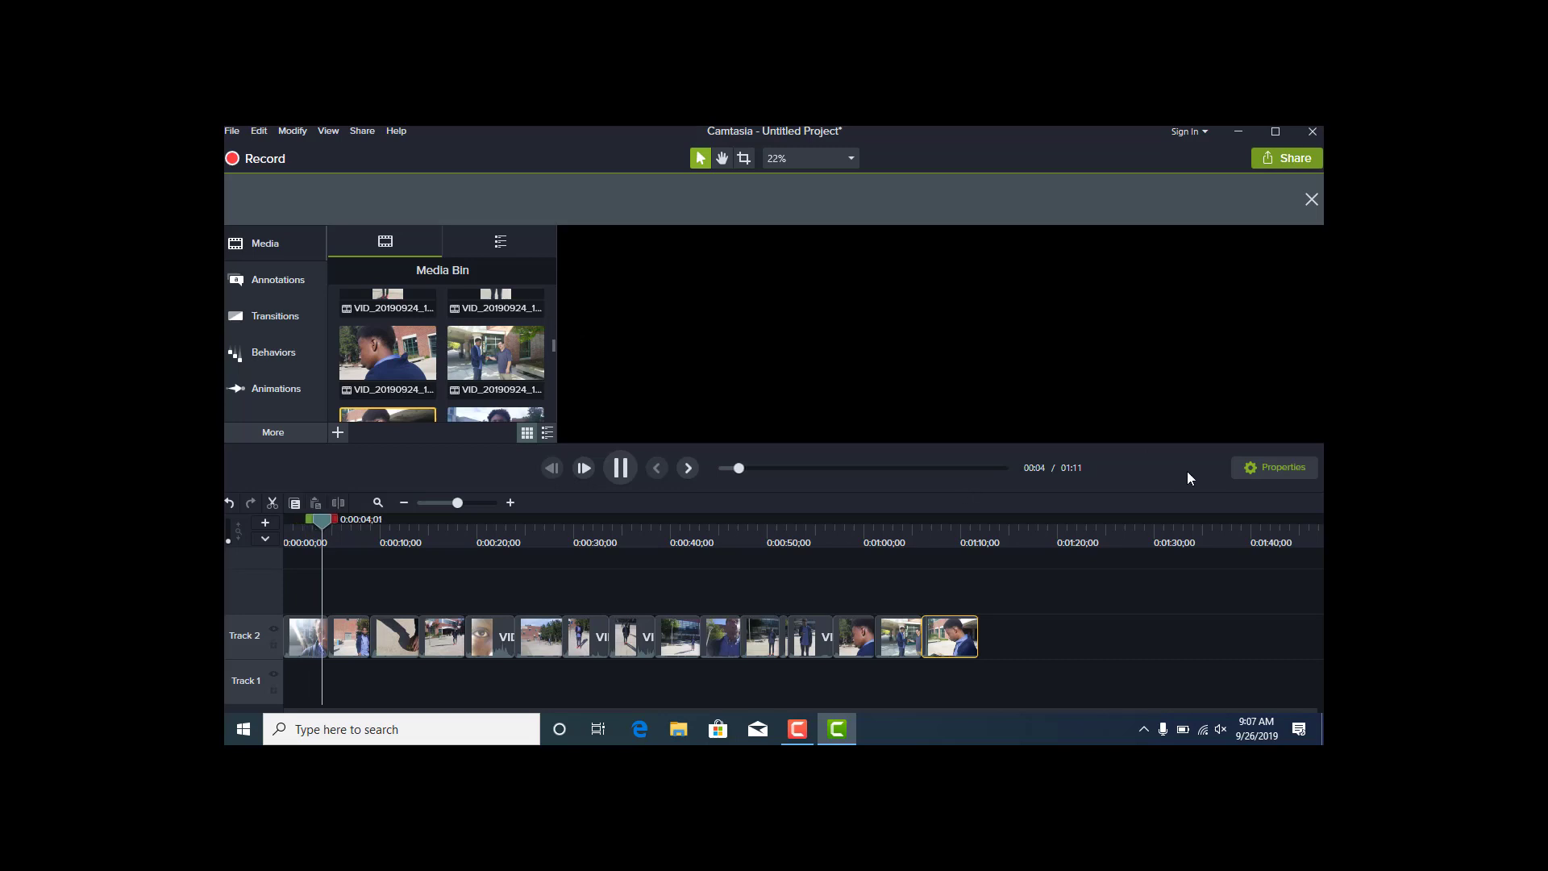
click(1311, 198)
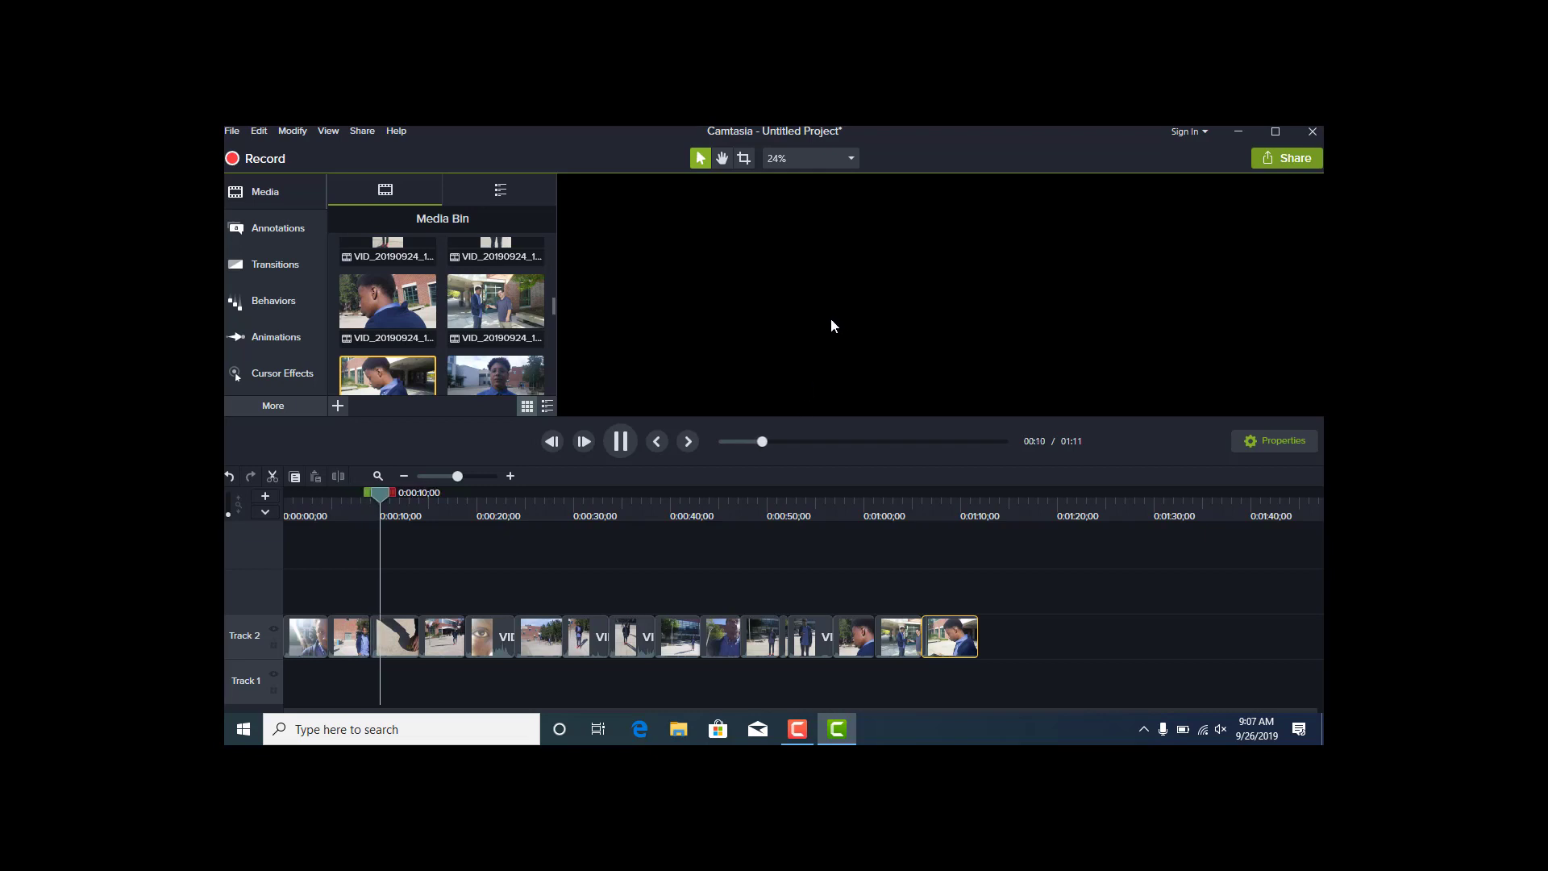
click(634, 443)
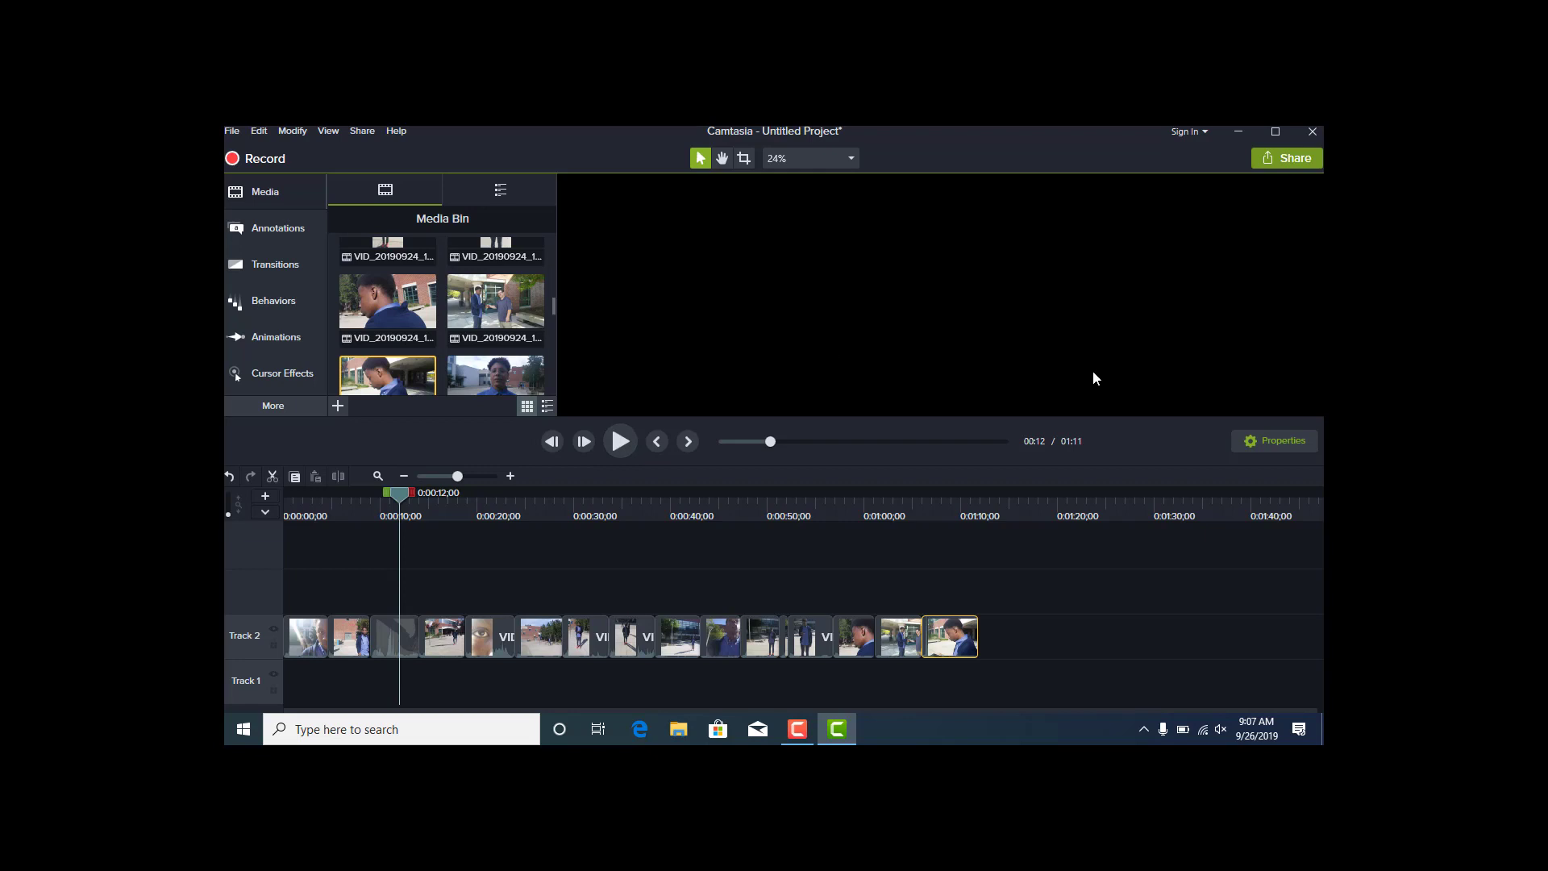
Show the properties of the last clip on Track 2 and set the canvas zoom to 100%
click(1275, 440)
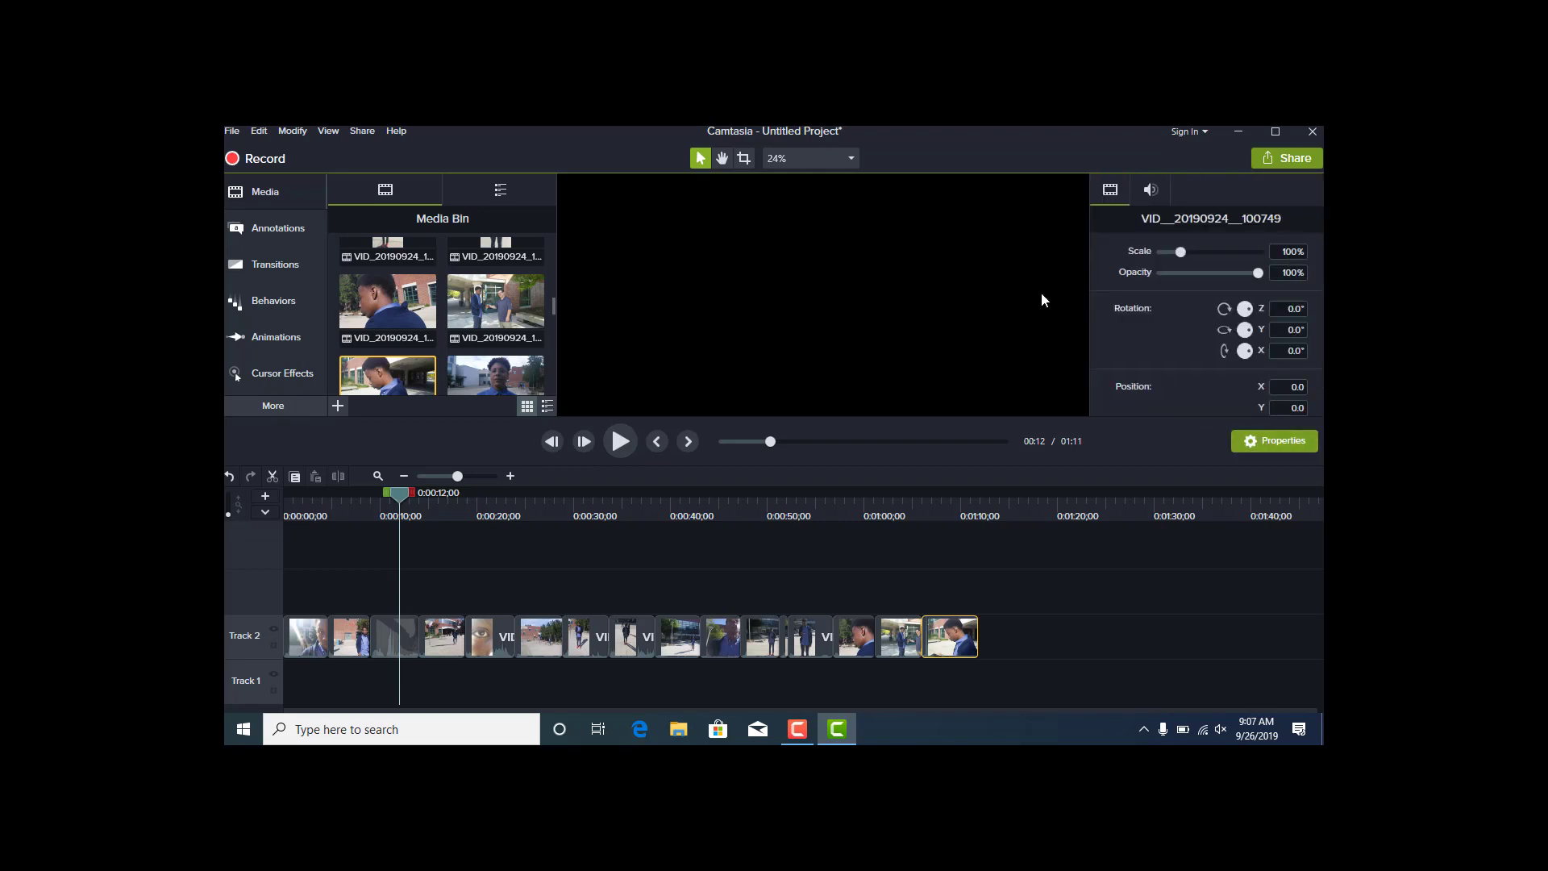
click(855, 164)
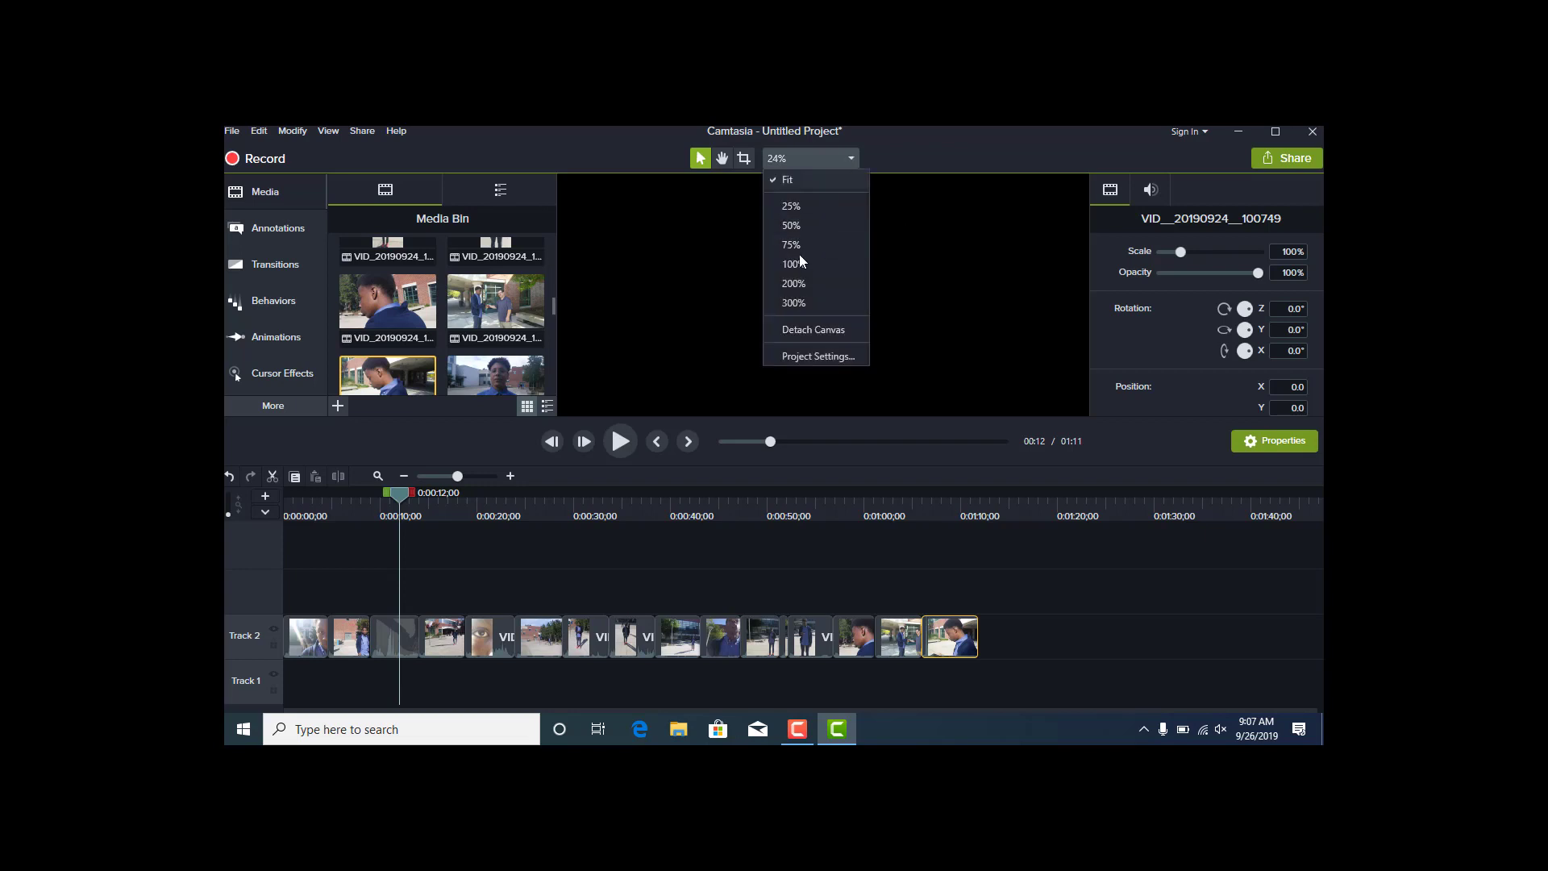
click(798, 274)
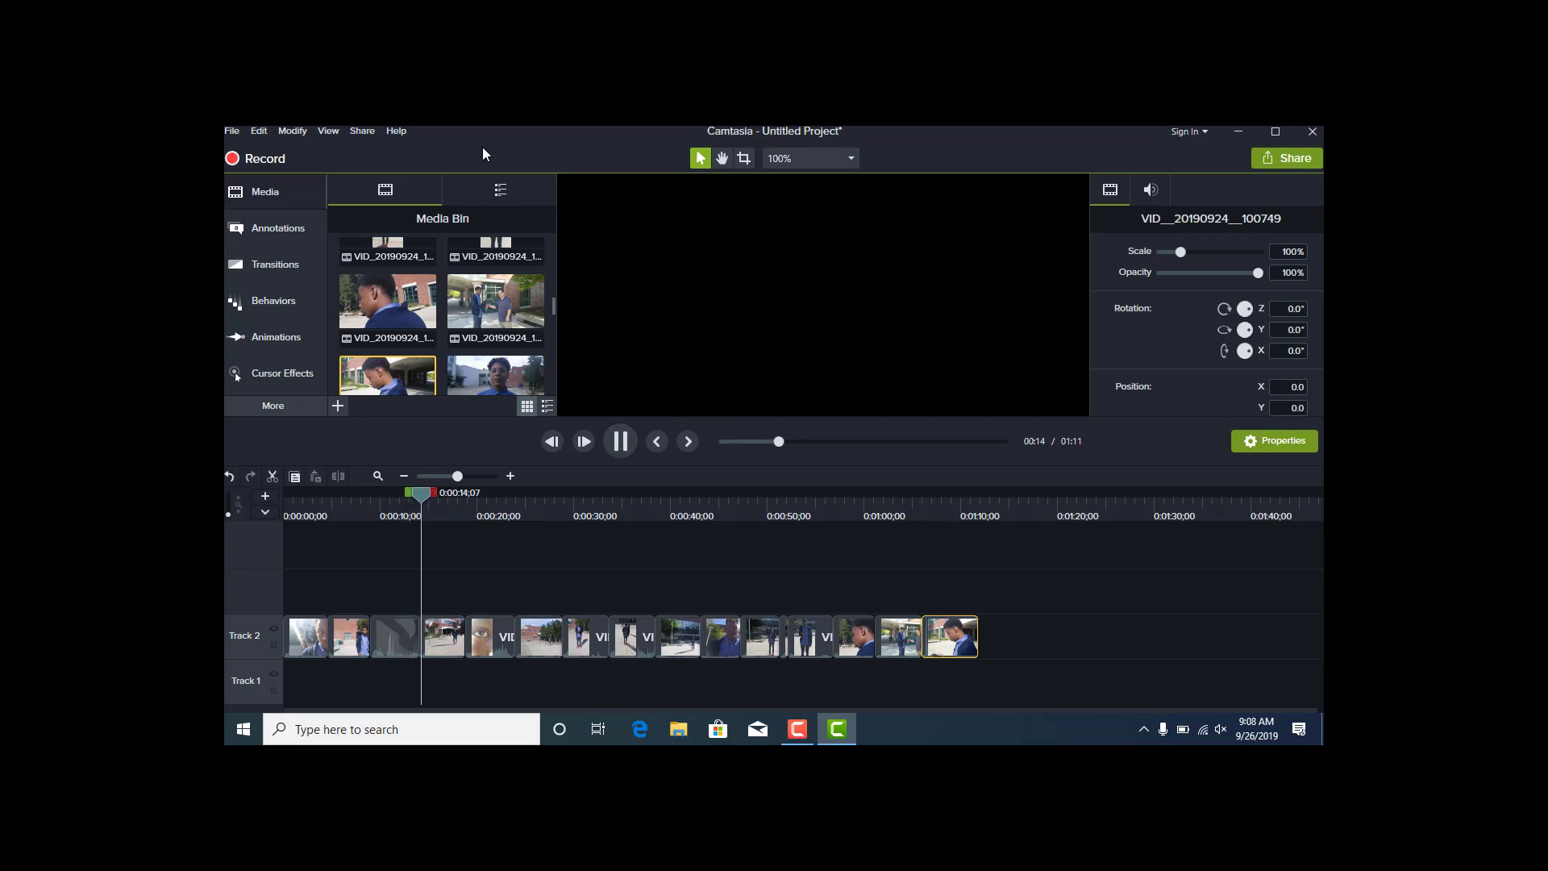
click(340, 134)
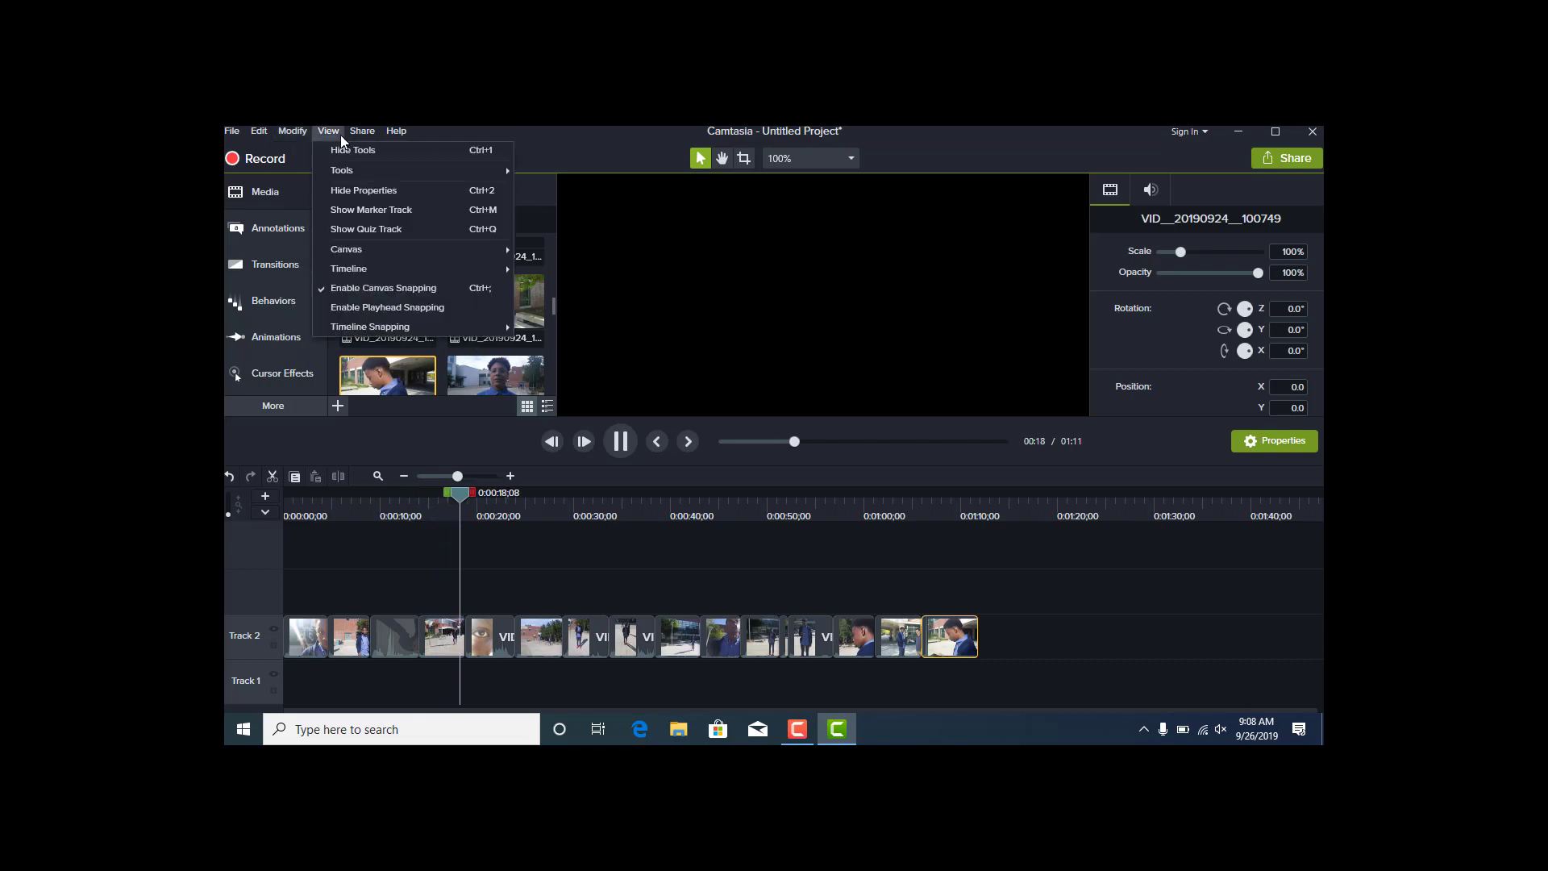
click(340, 134)
click(396, 131)
click(696, 244)
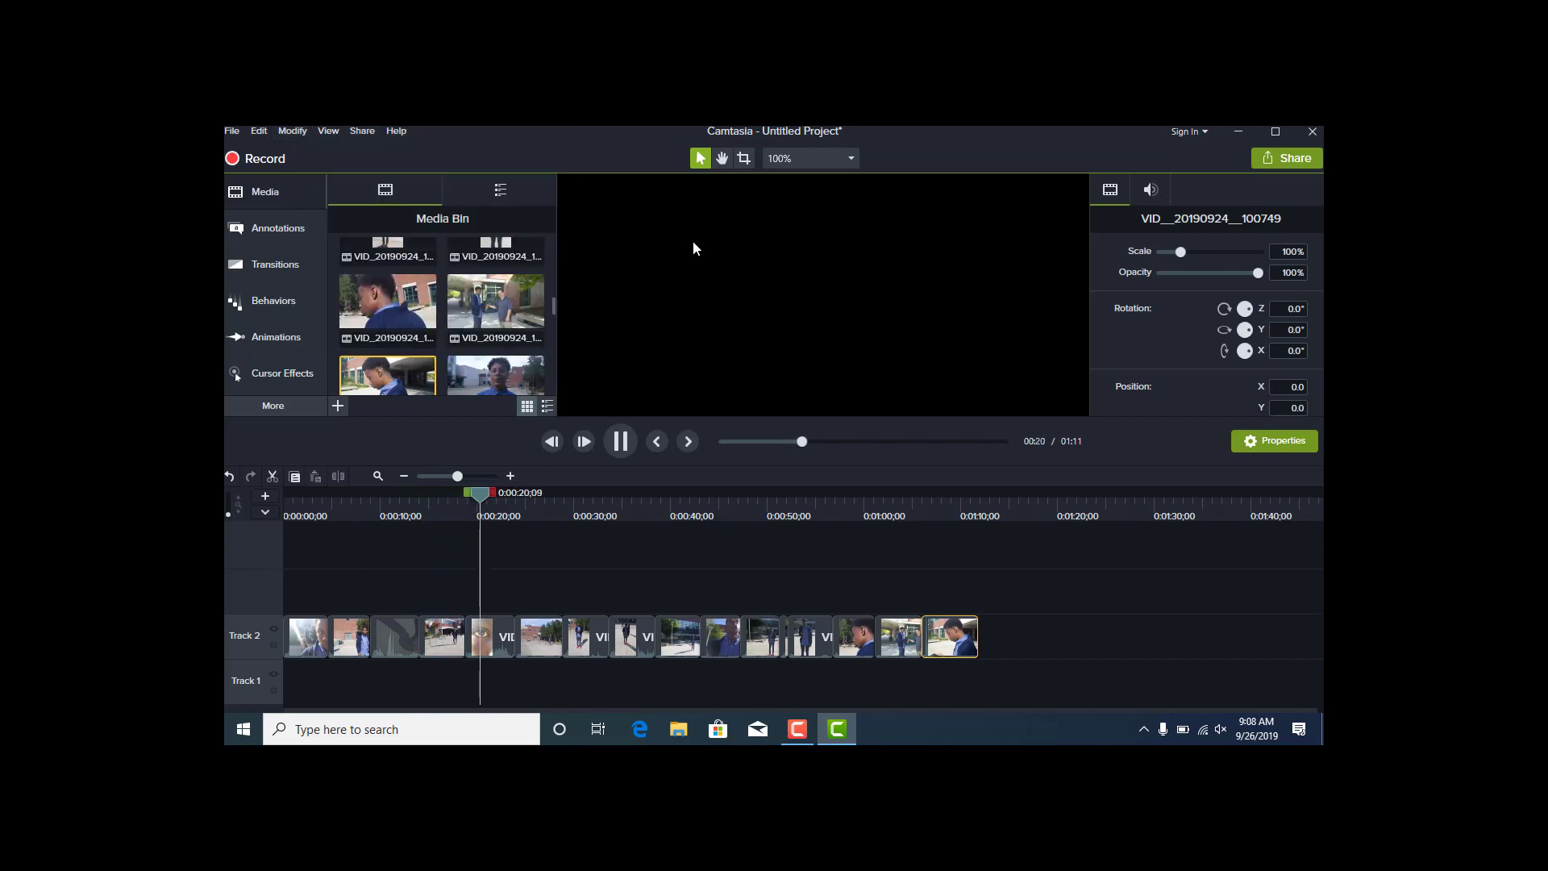
Pause playback to check the selected clip's audio properties, and move the playhead back to 0:00:12;25
click(622, 442)
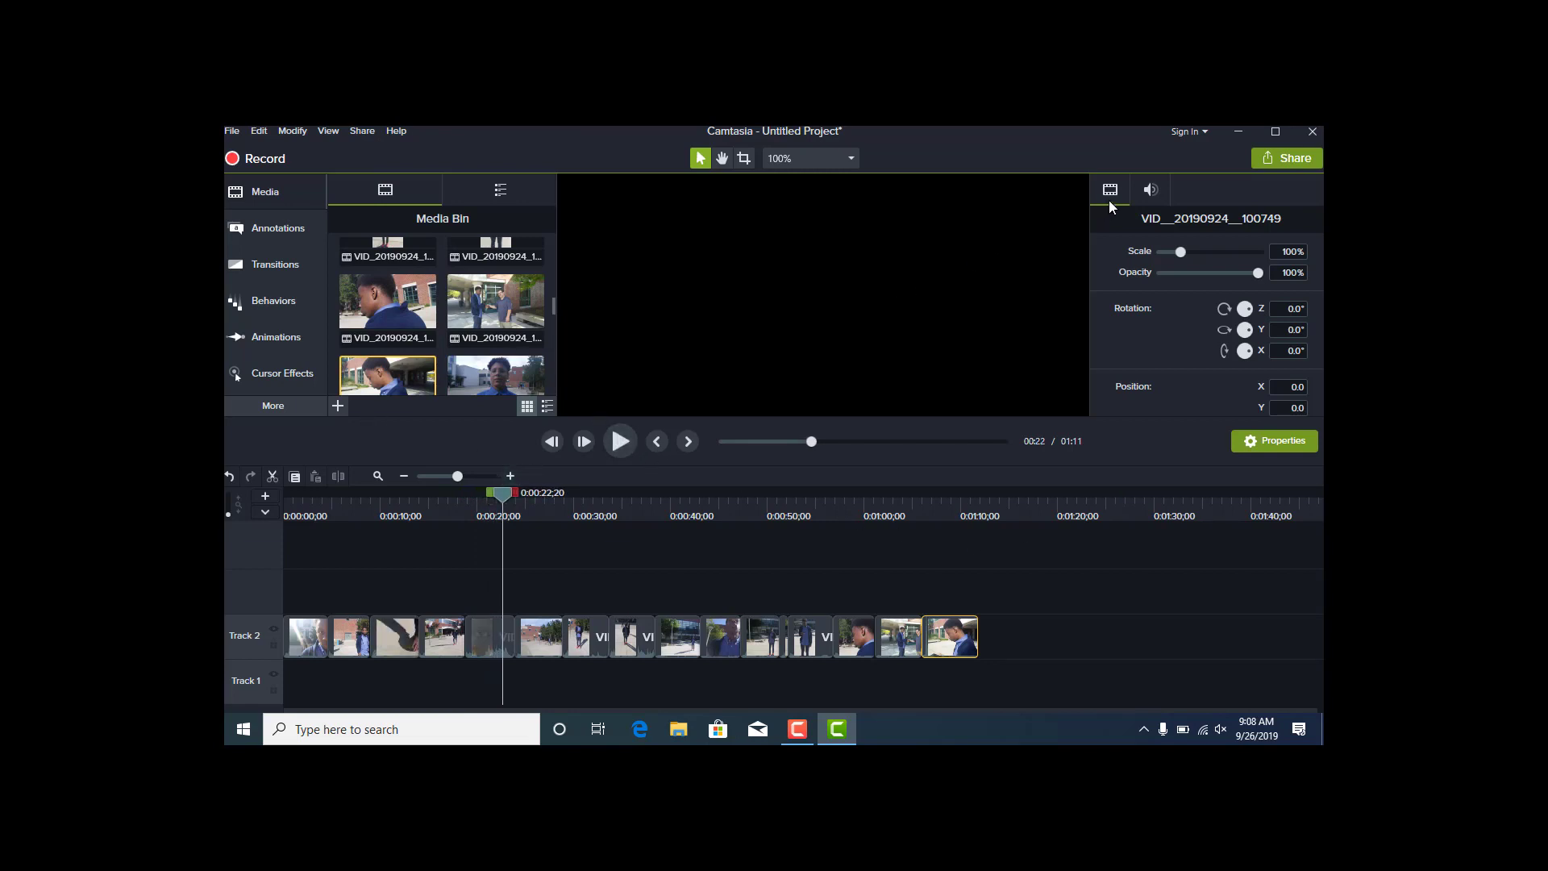
click(1150, 190)
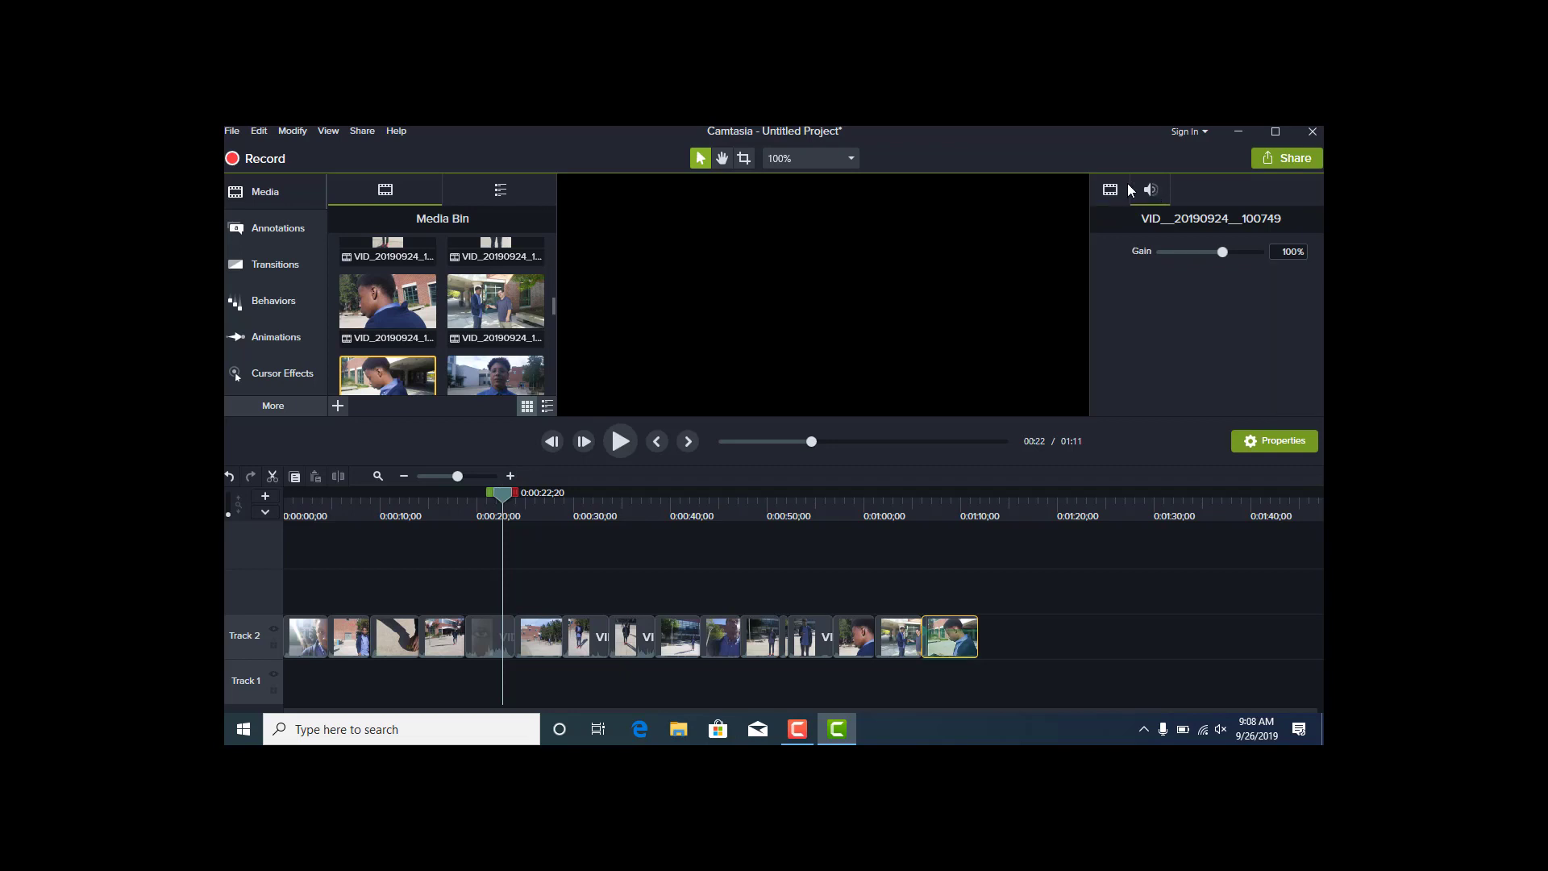
click(1128, 185)
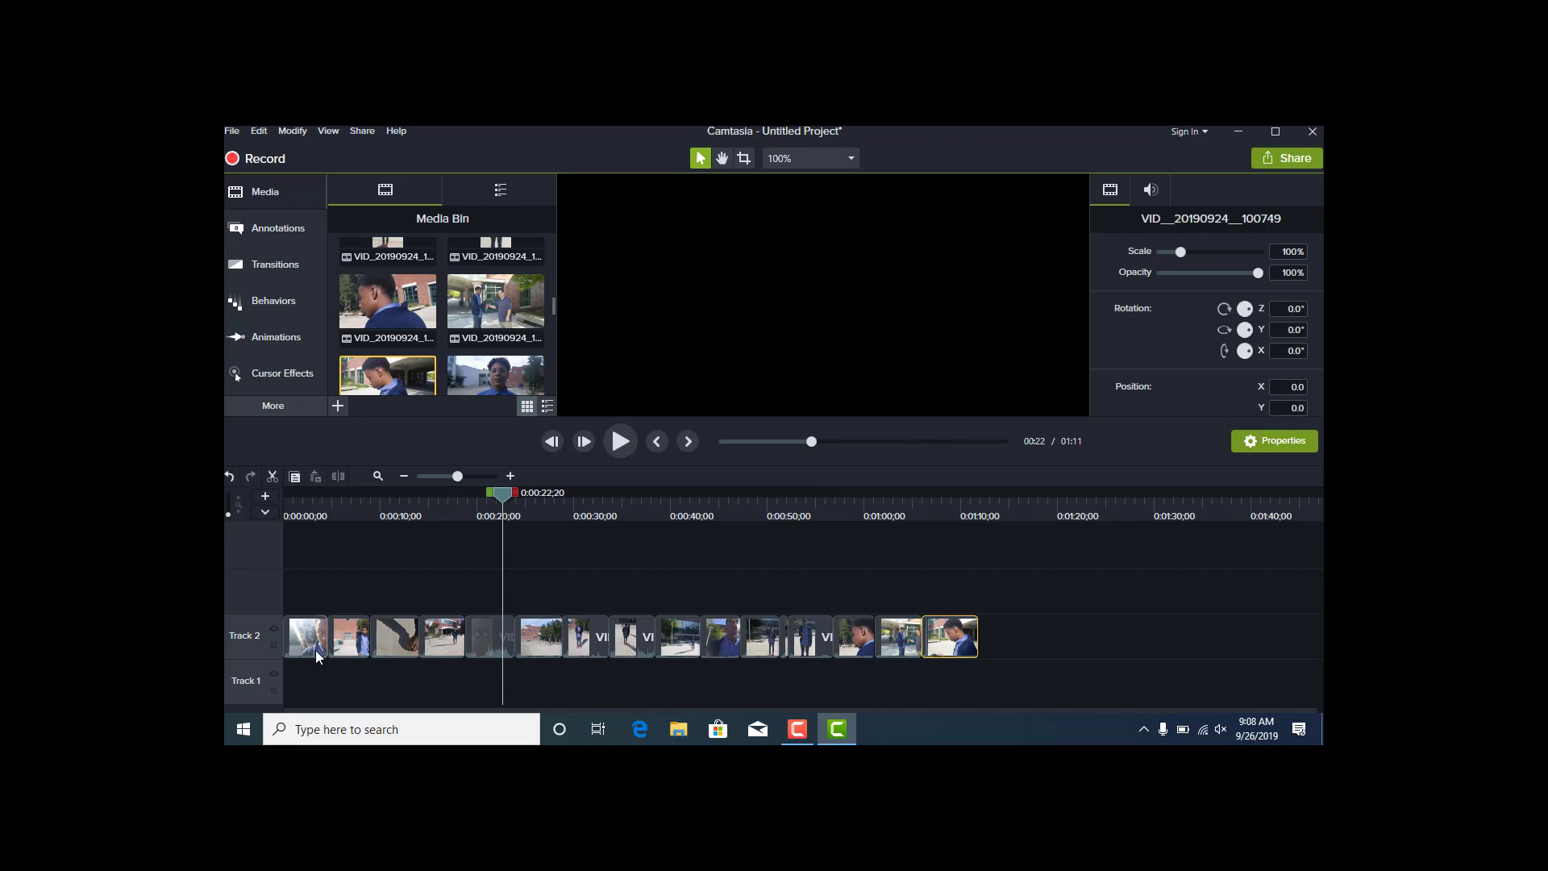
drag(506, 500, 411, 510)
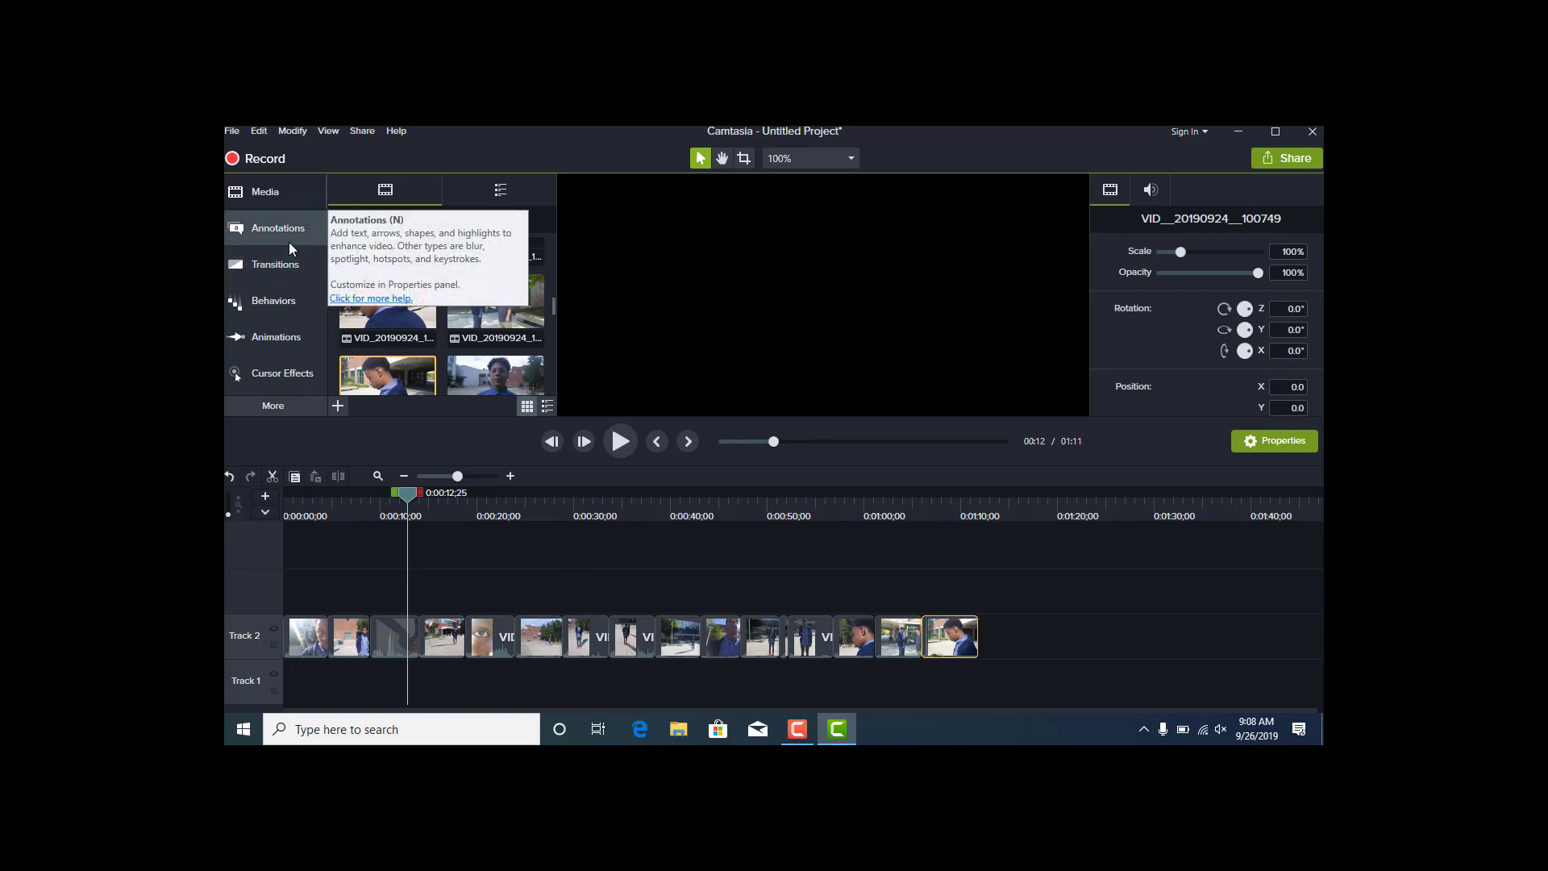
Play the timeline in the maximized editor window and set the canvas zoom to 25%
click(613, 448)
right_click(654, 385)
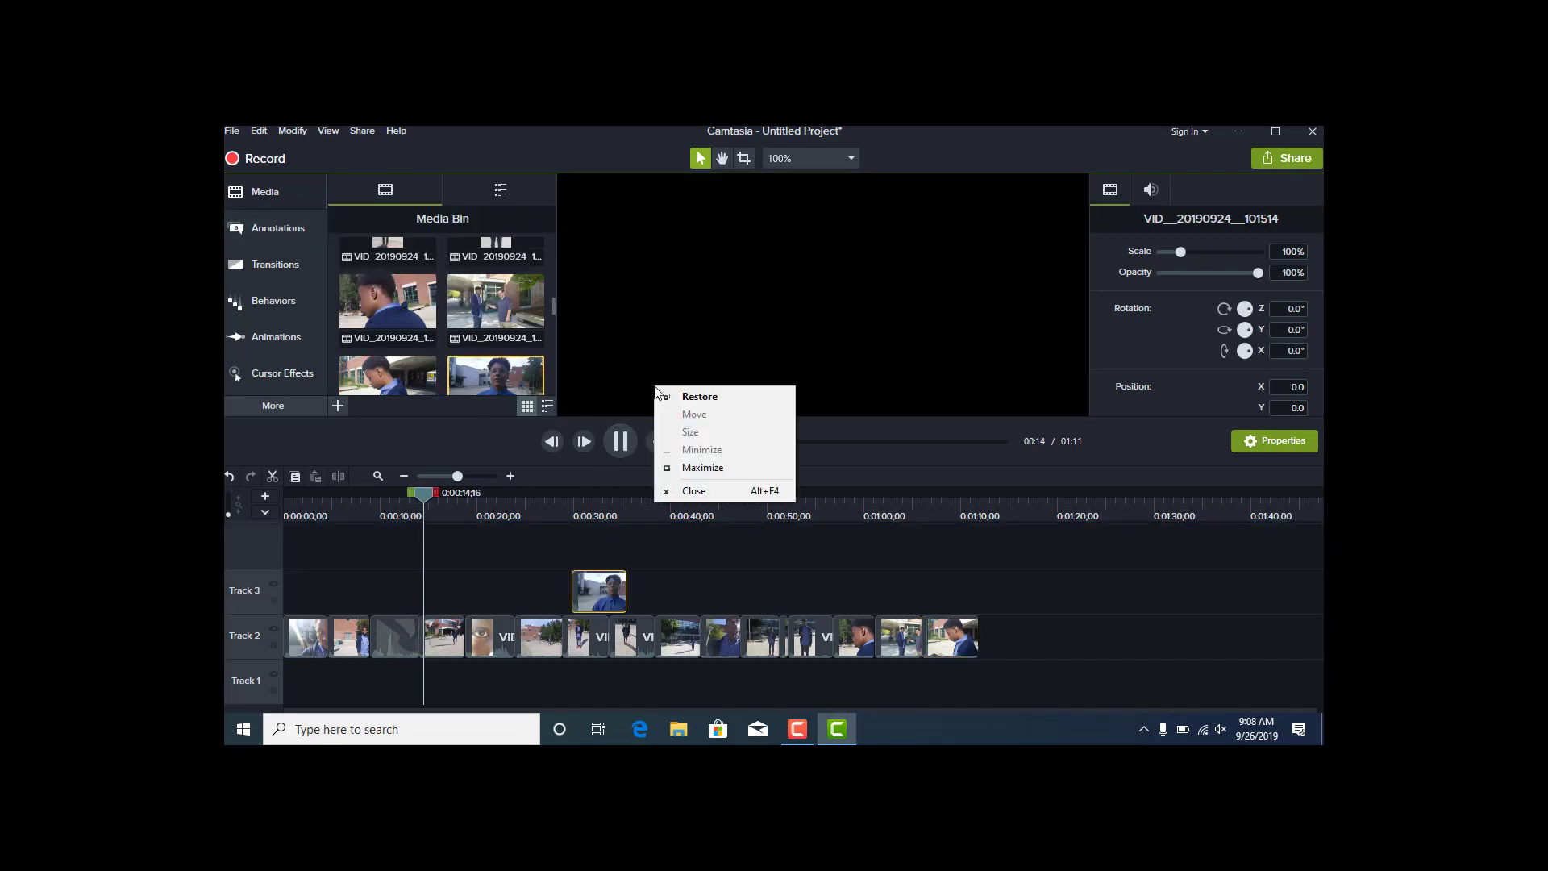
click(661, 395)
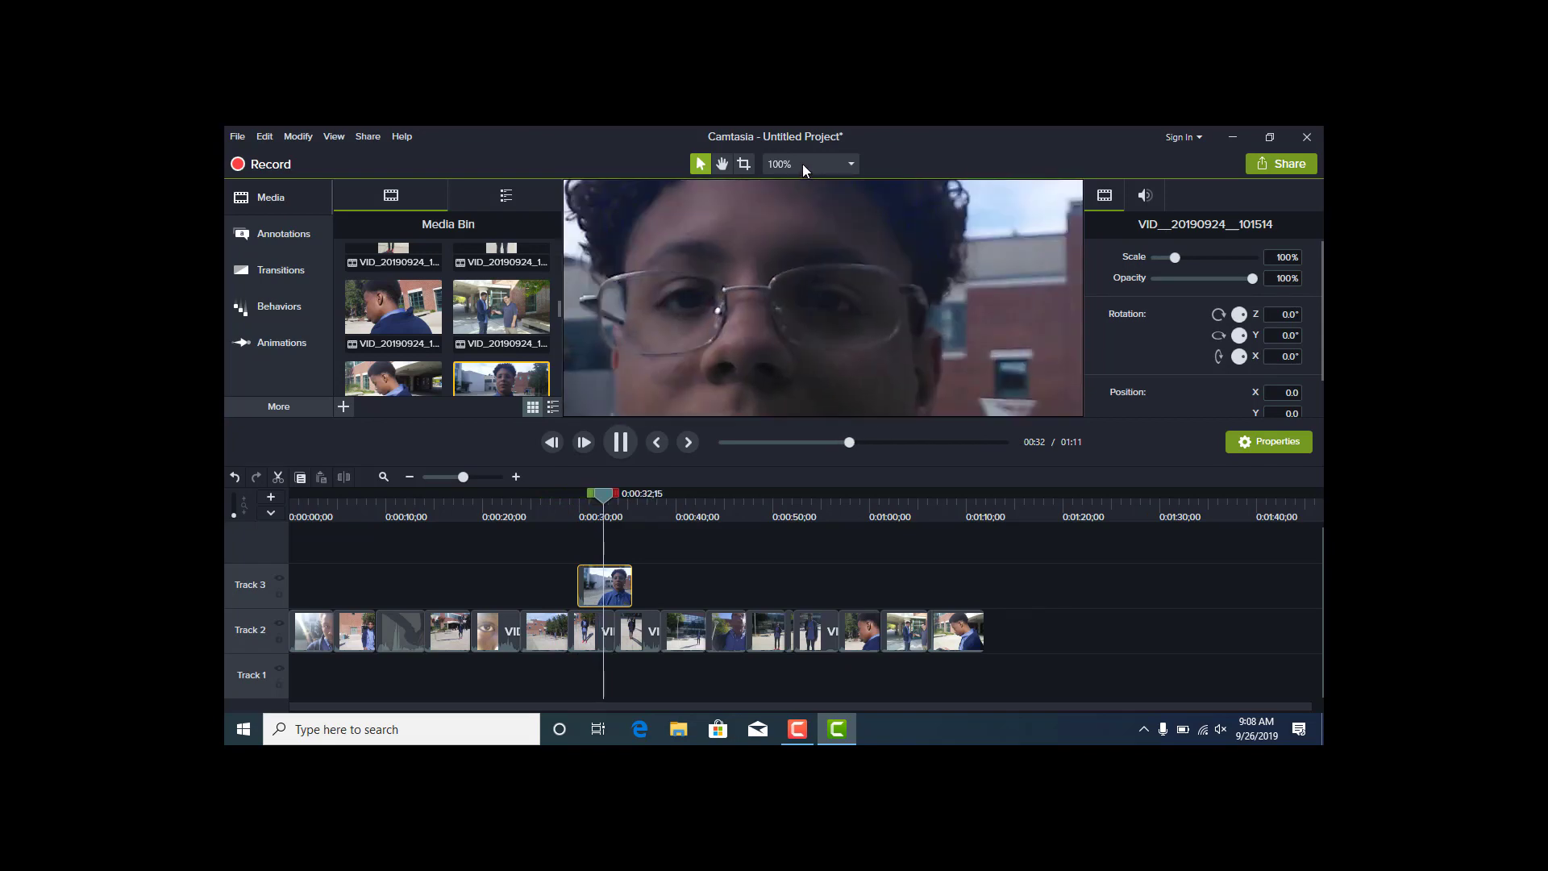
click(841, 161)
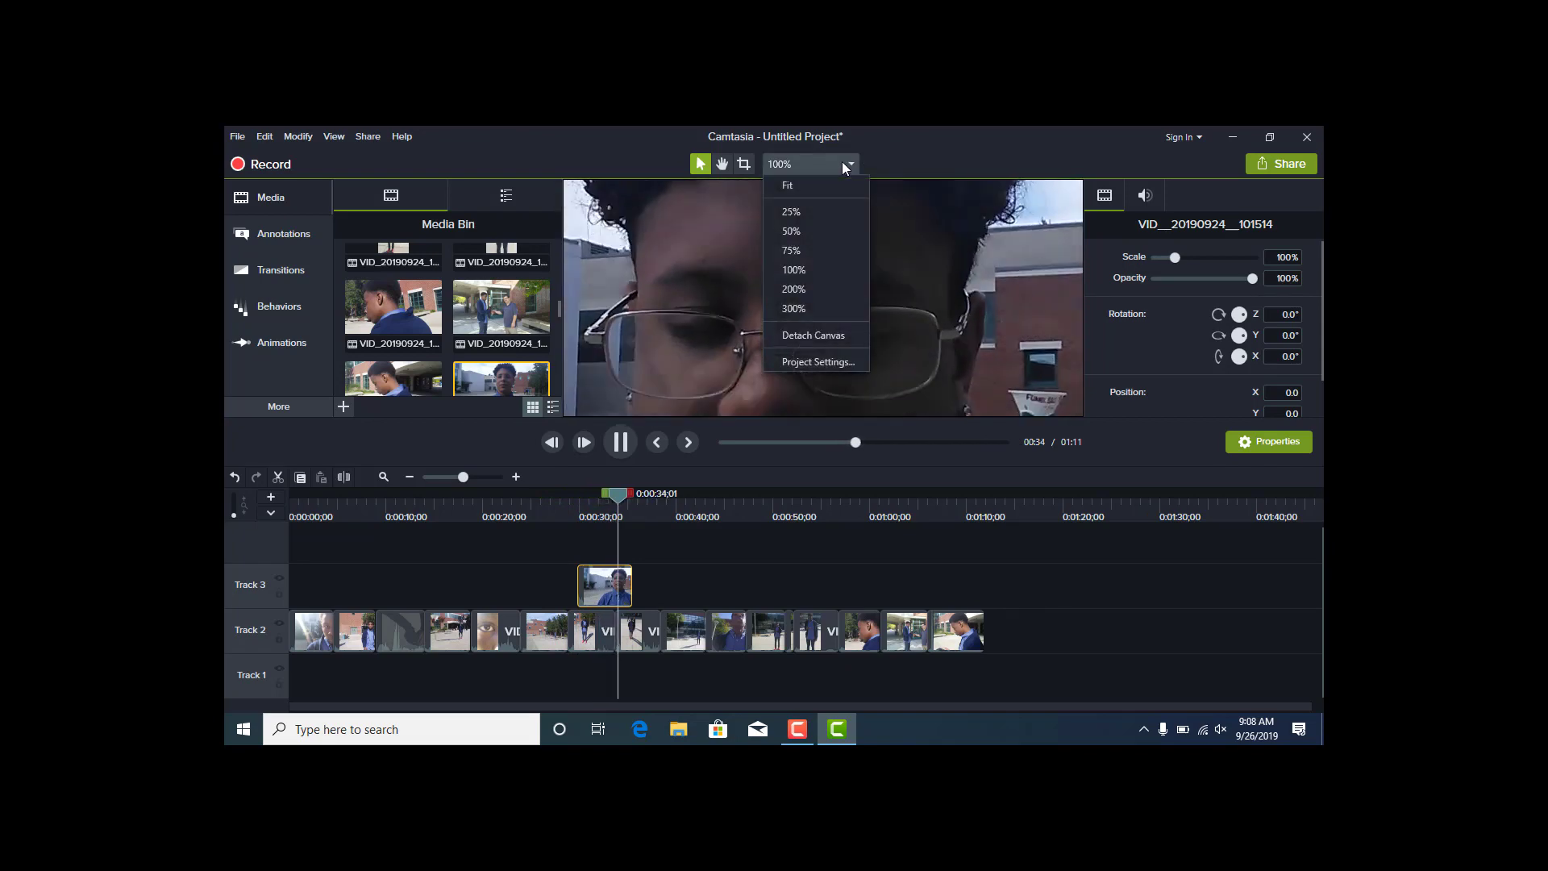
click(815, 211)
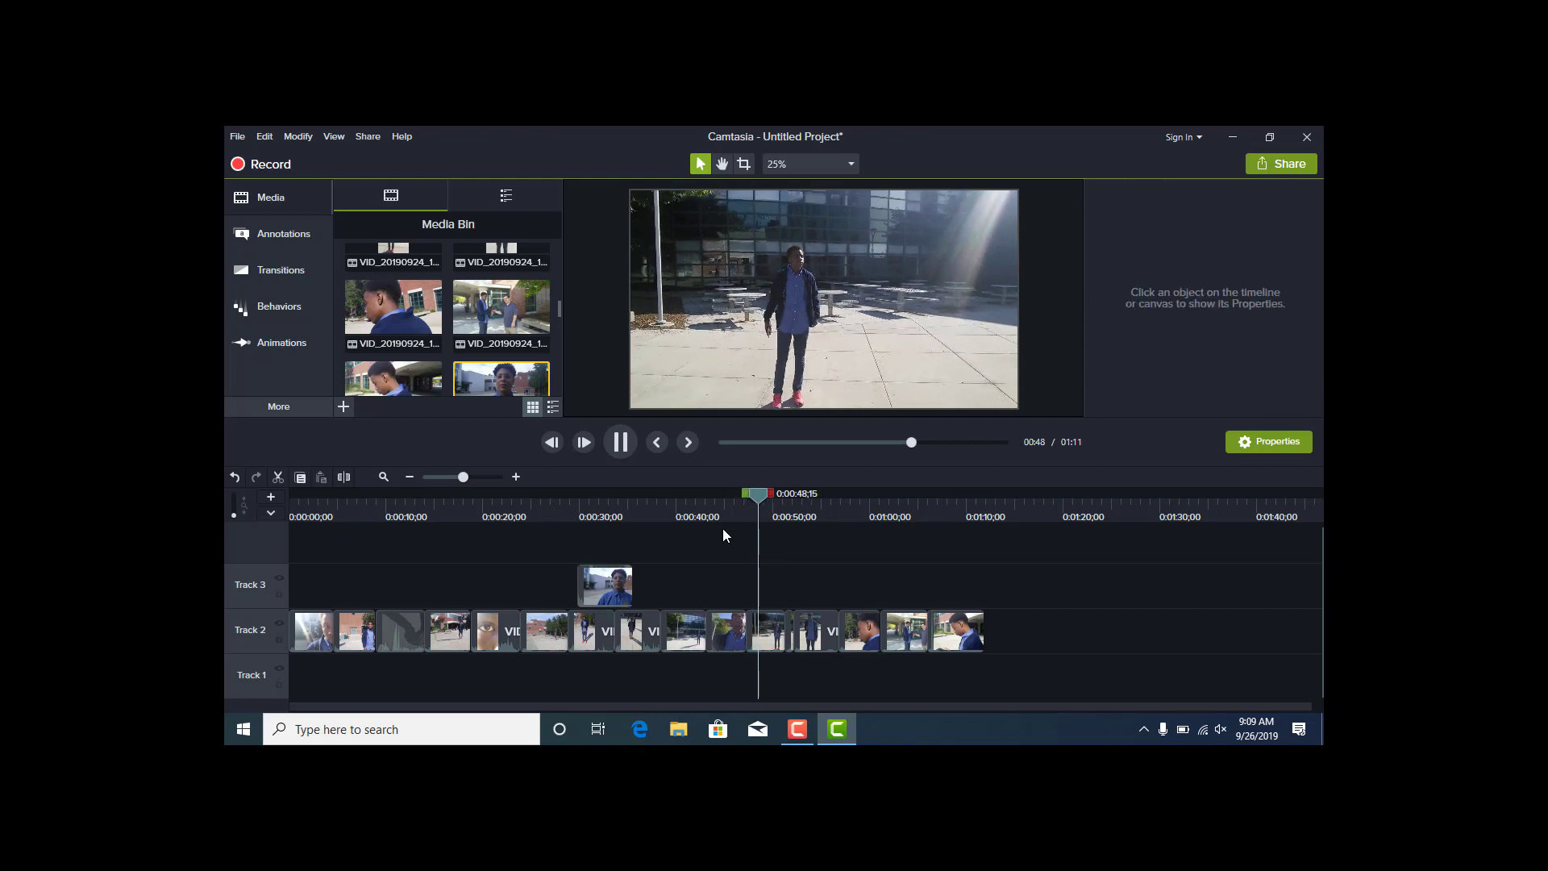
Move the VID_20190924_101514 clip from Track 3 to the end of Track 2 and check the speaker volume
drag(605, 586, 774, 586)
drag(945, 641, 1002, 650)
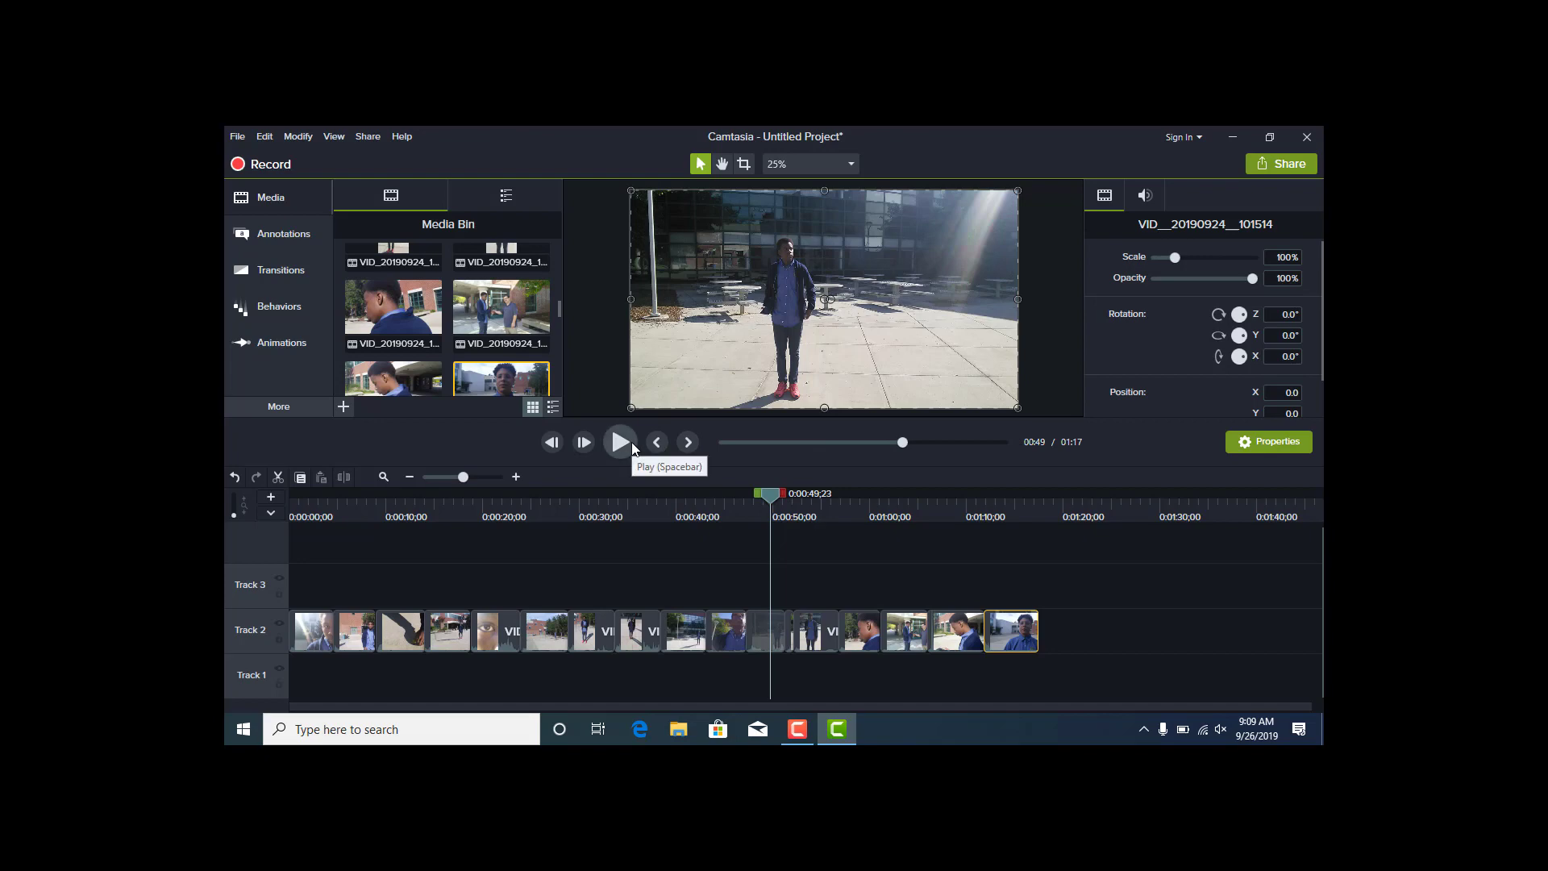
click(1222, 729)
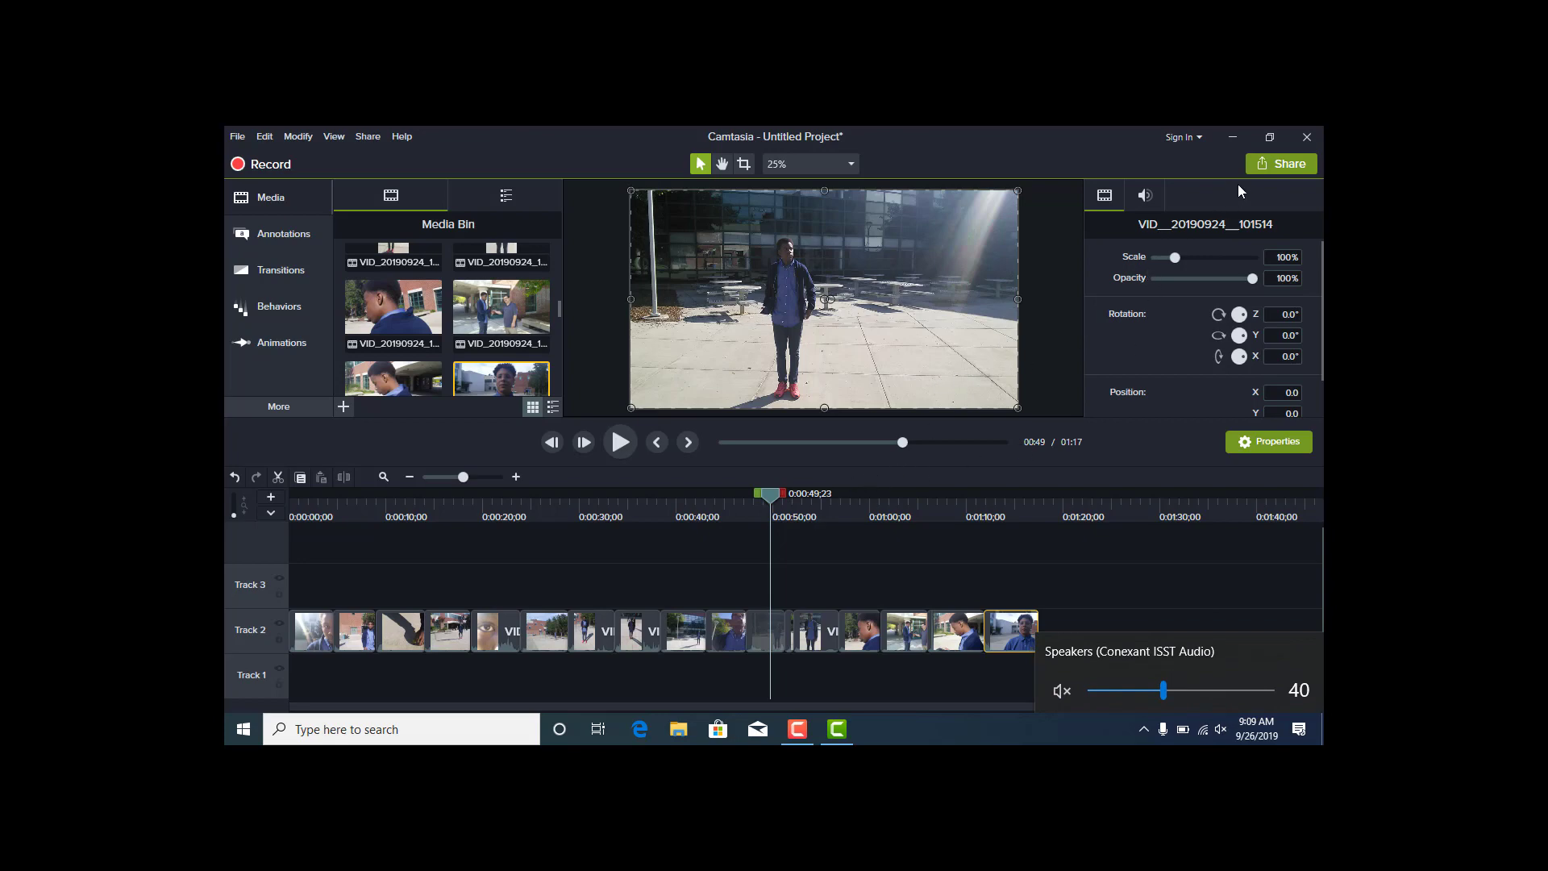
Set up a local file export with custom production settings, the MP4 Smart Player format and default player options
click(1263, 167)
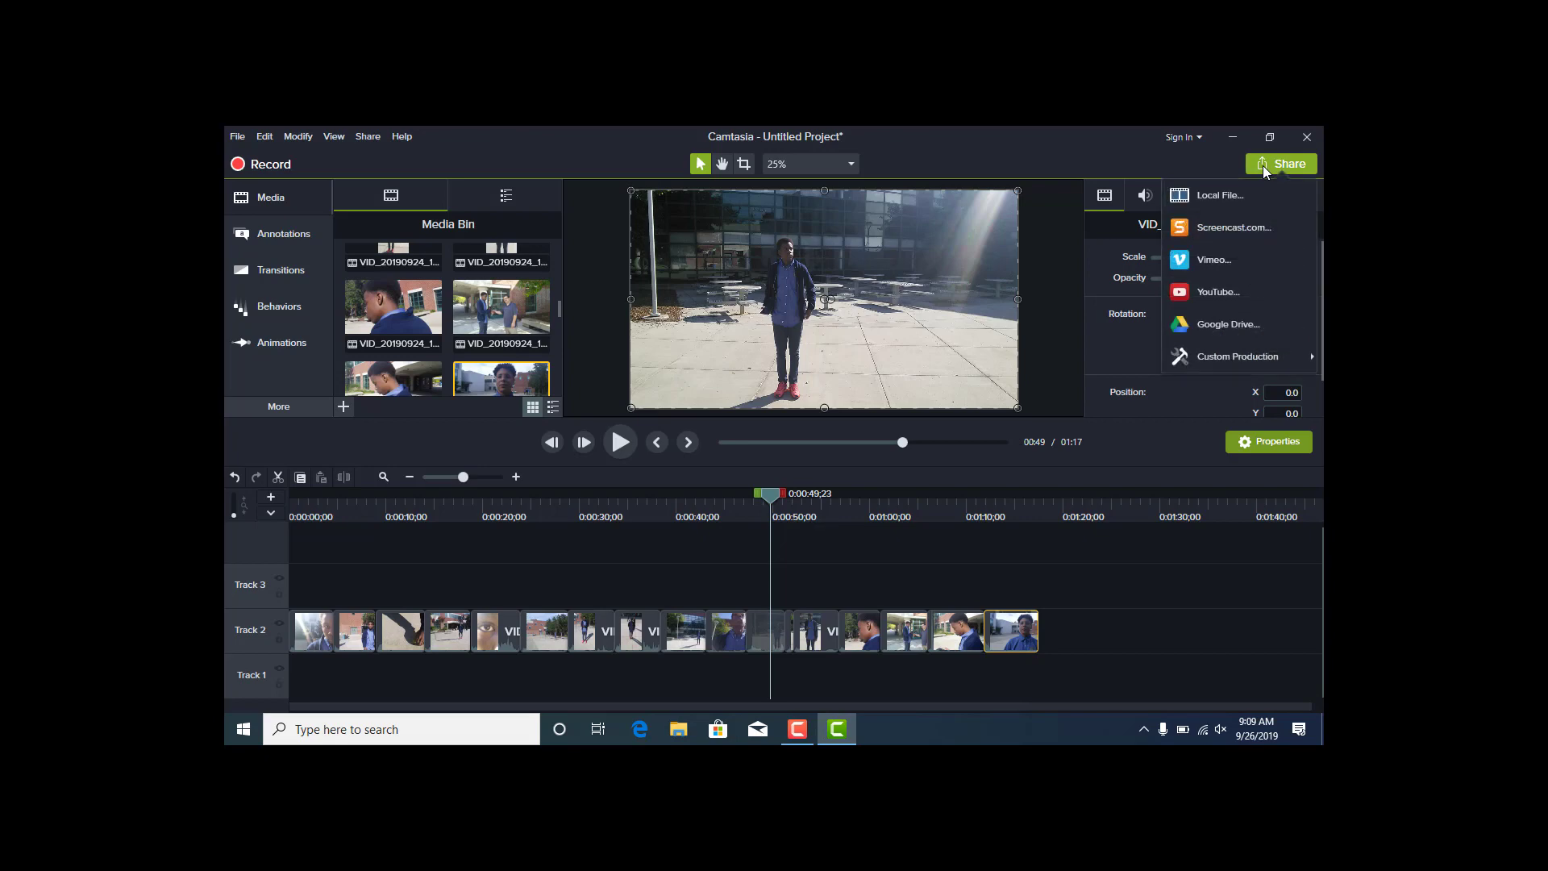
click(1230, 197)
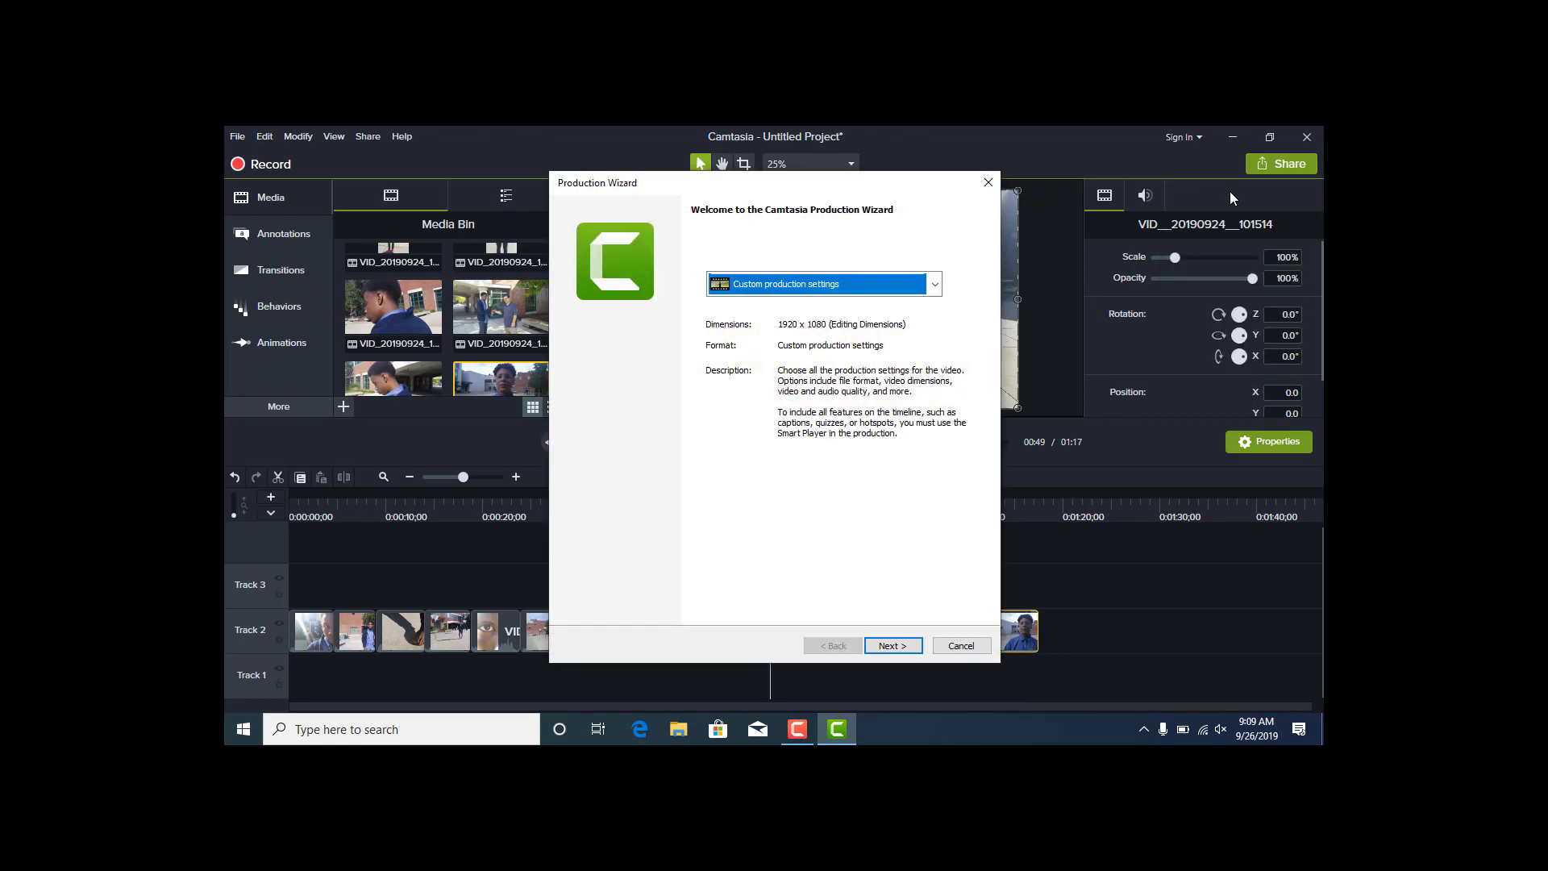
click(890, 647)
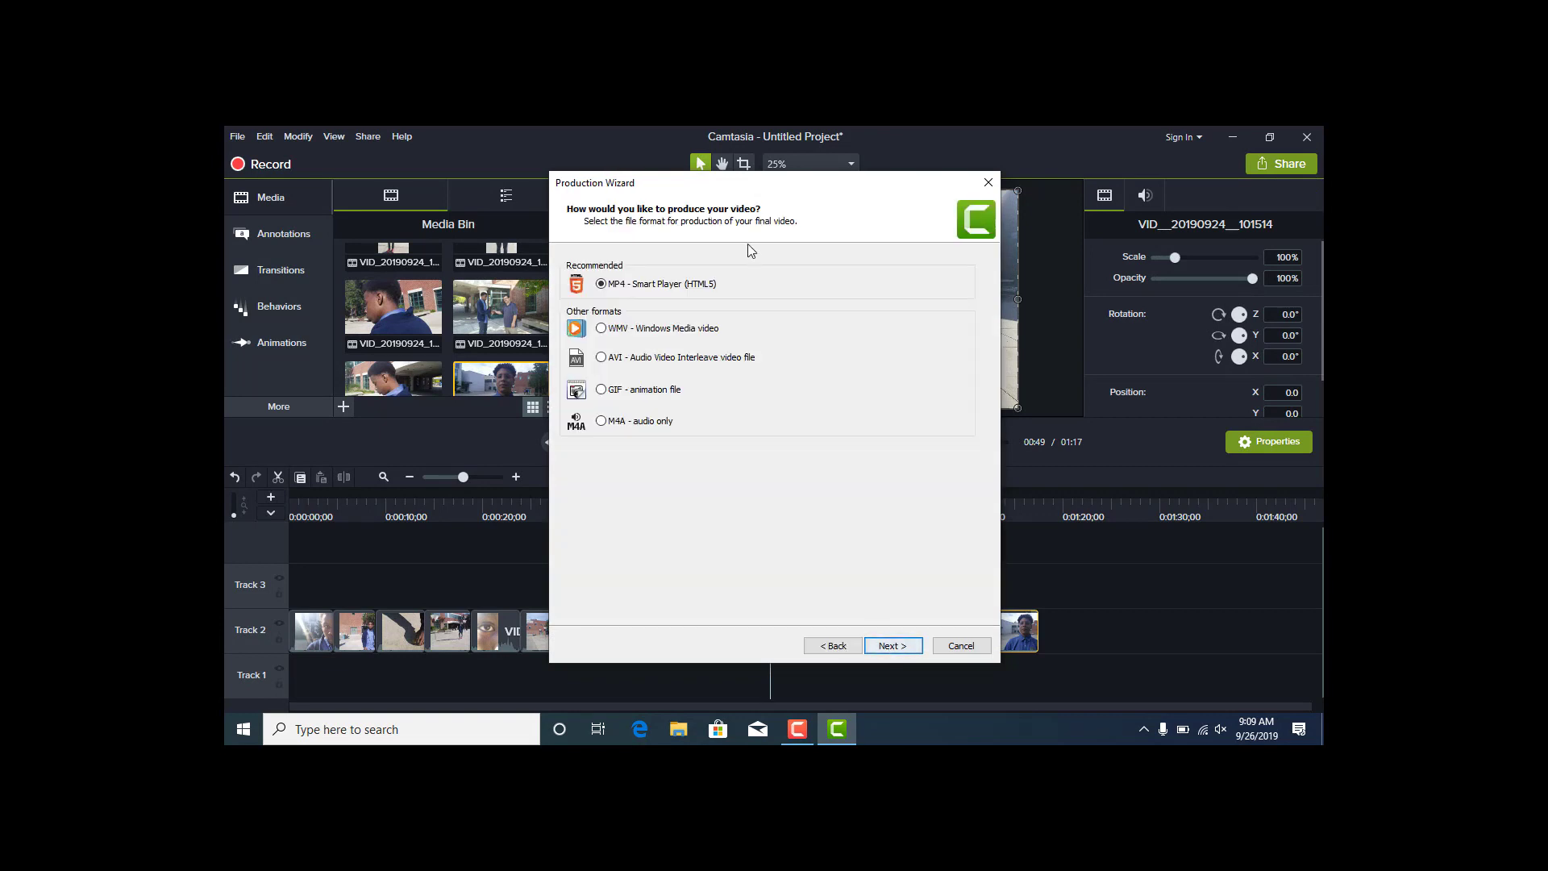
click(890, 646)
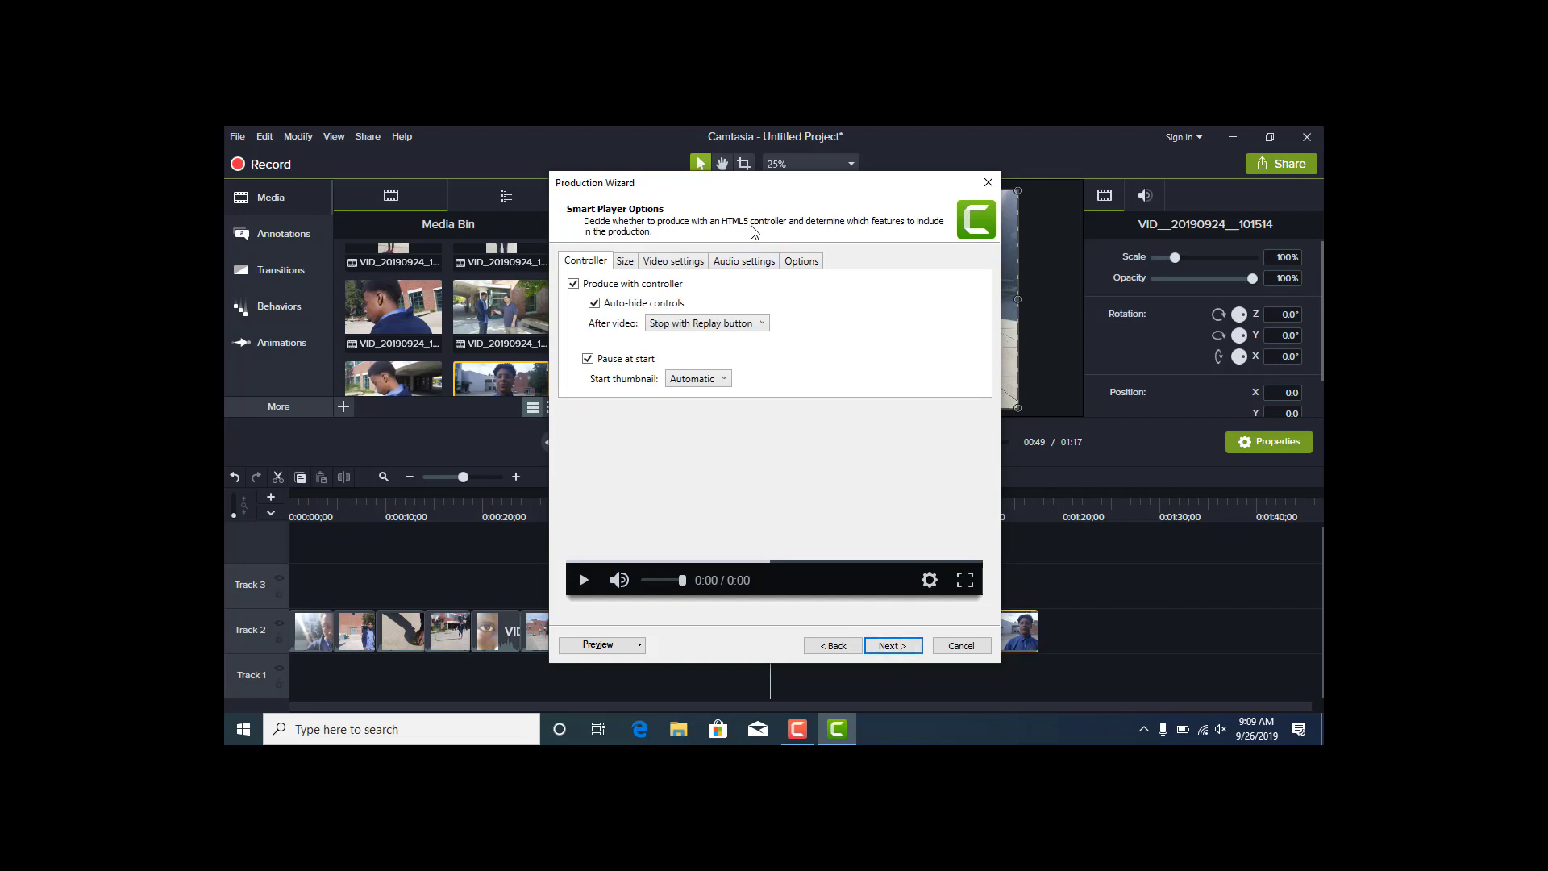
click(892, 647)
click(892, 647)
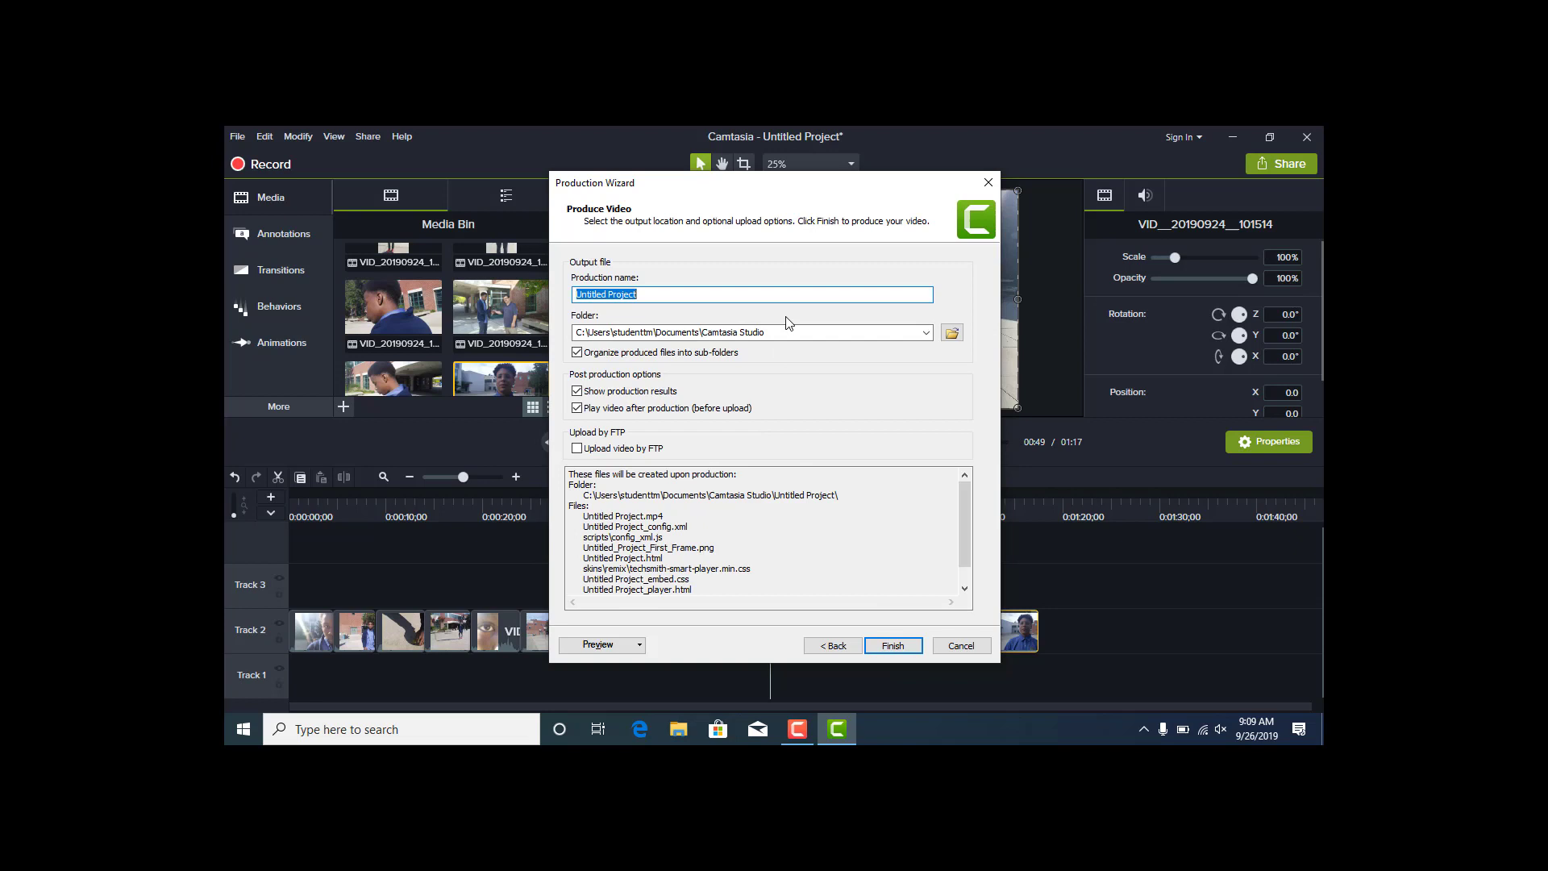
Name the production "15 videos" followed by the surname and produce the video in the Camtasia Studio documents folder
text(15 vid)
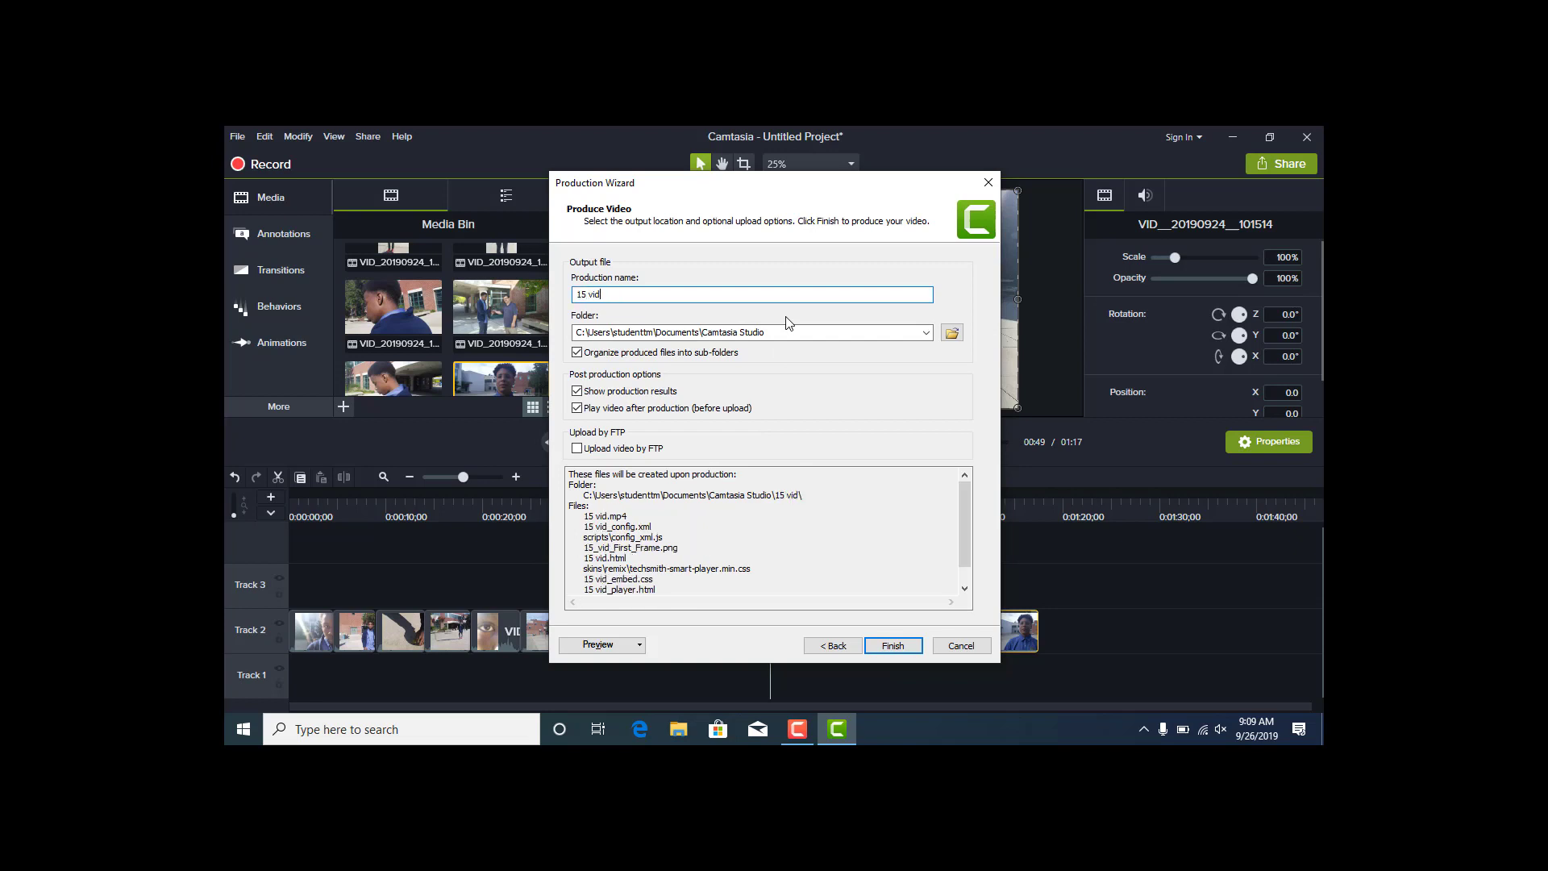
text(eos vese)
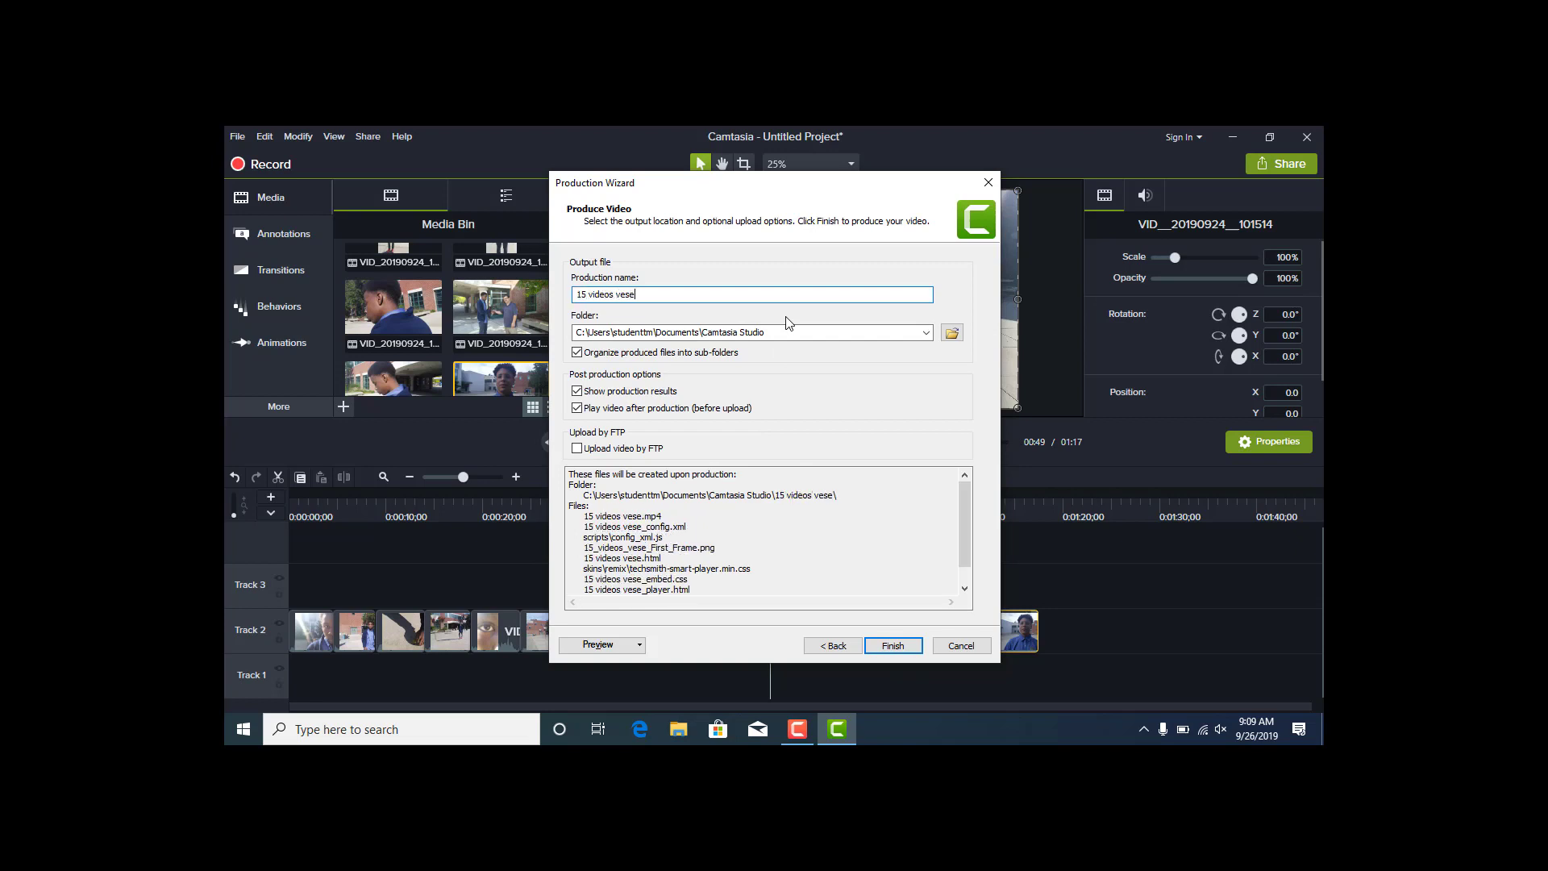
text(skis)
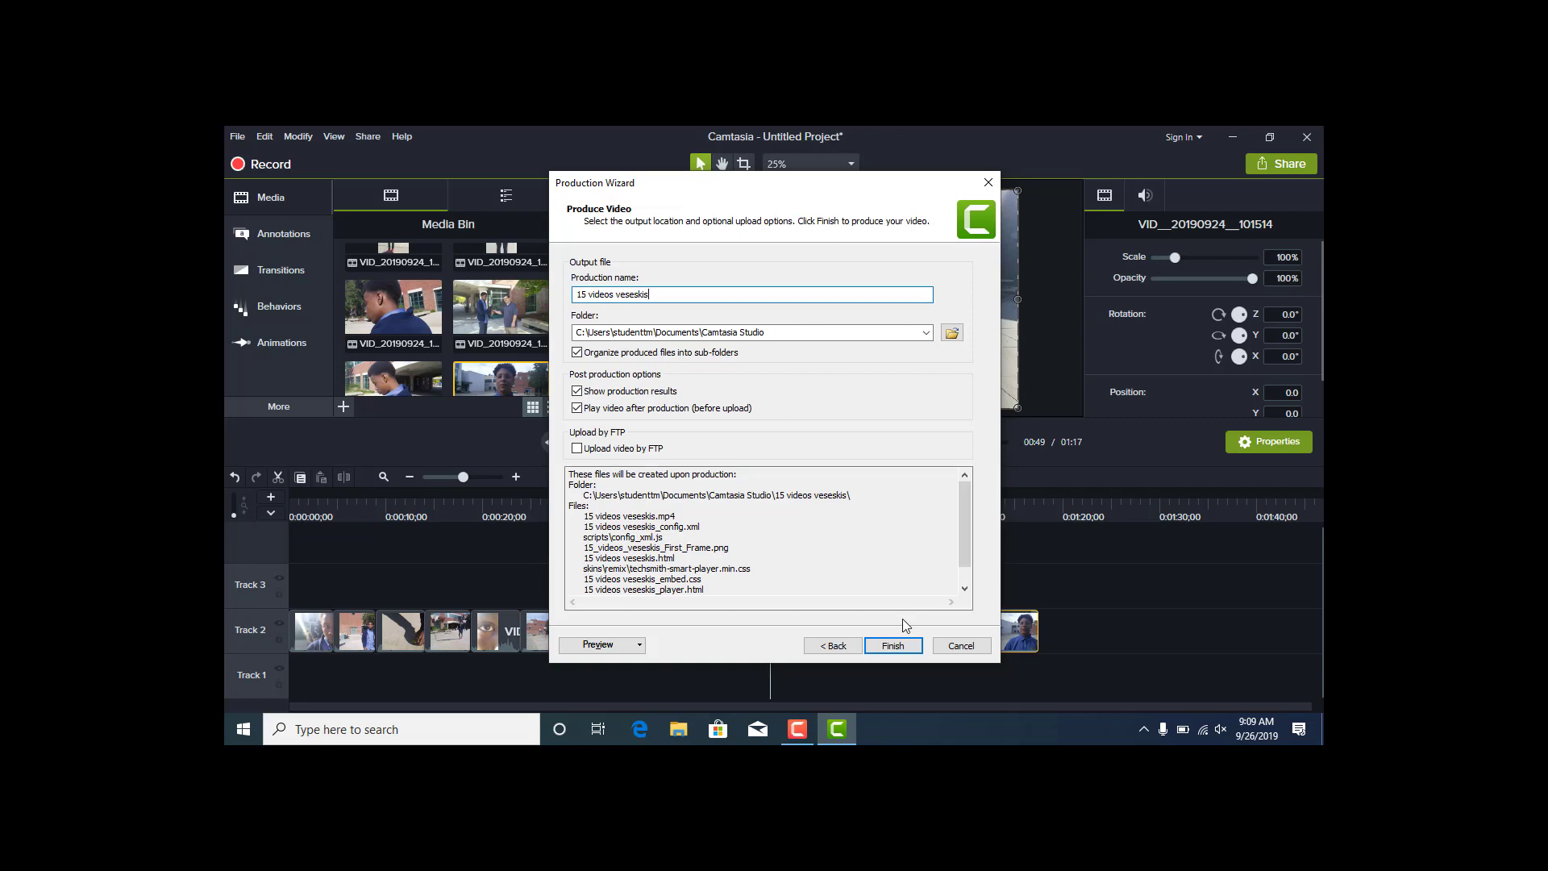
click(895, 645)
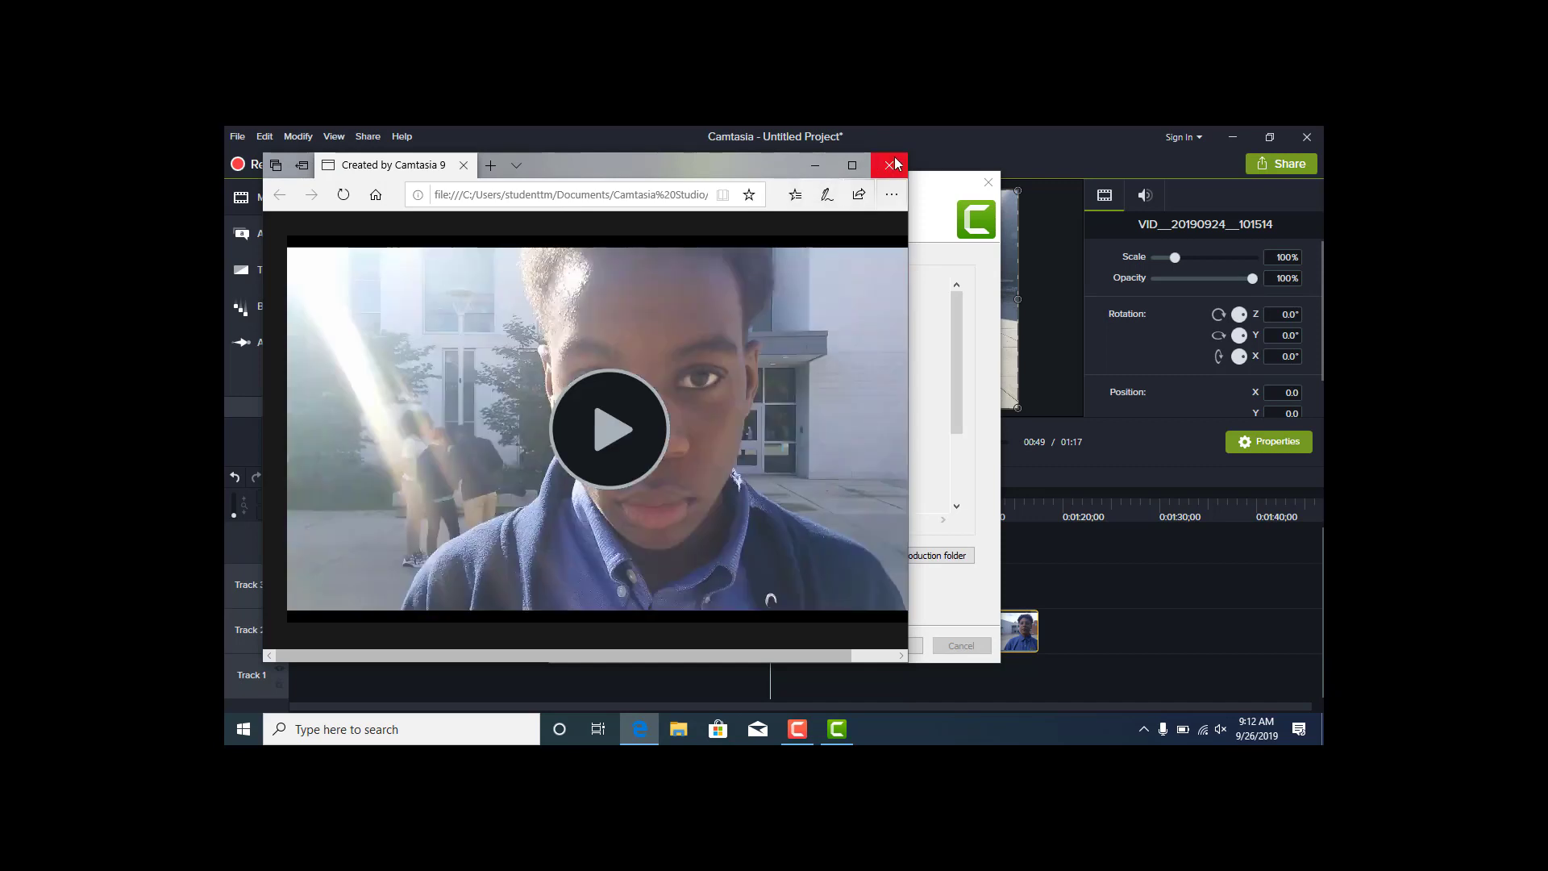
Play the produced video in the browser preview, close the preview and finish the production results dialog
click(626, 394)
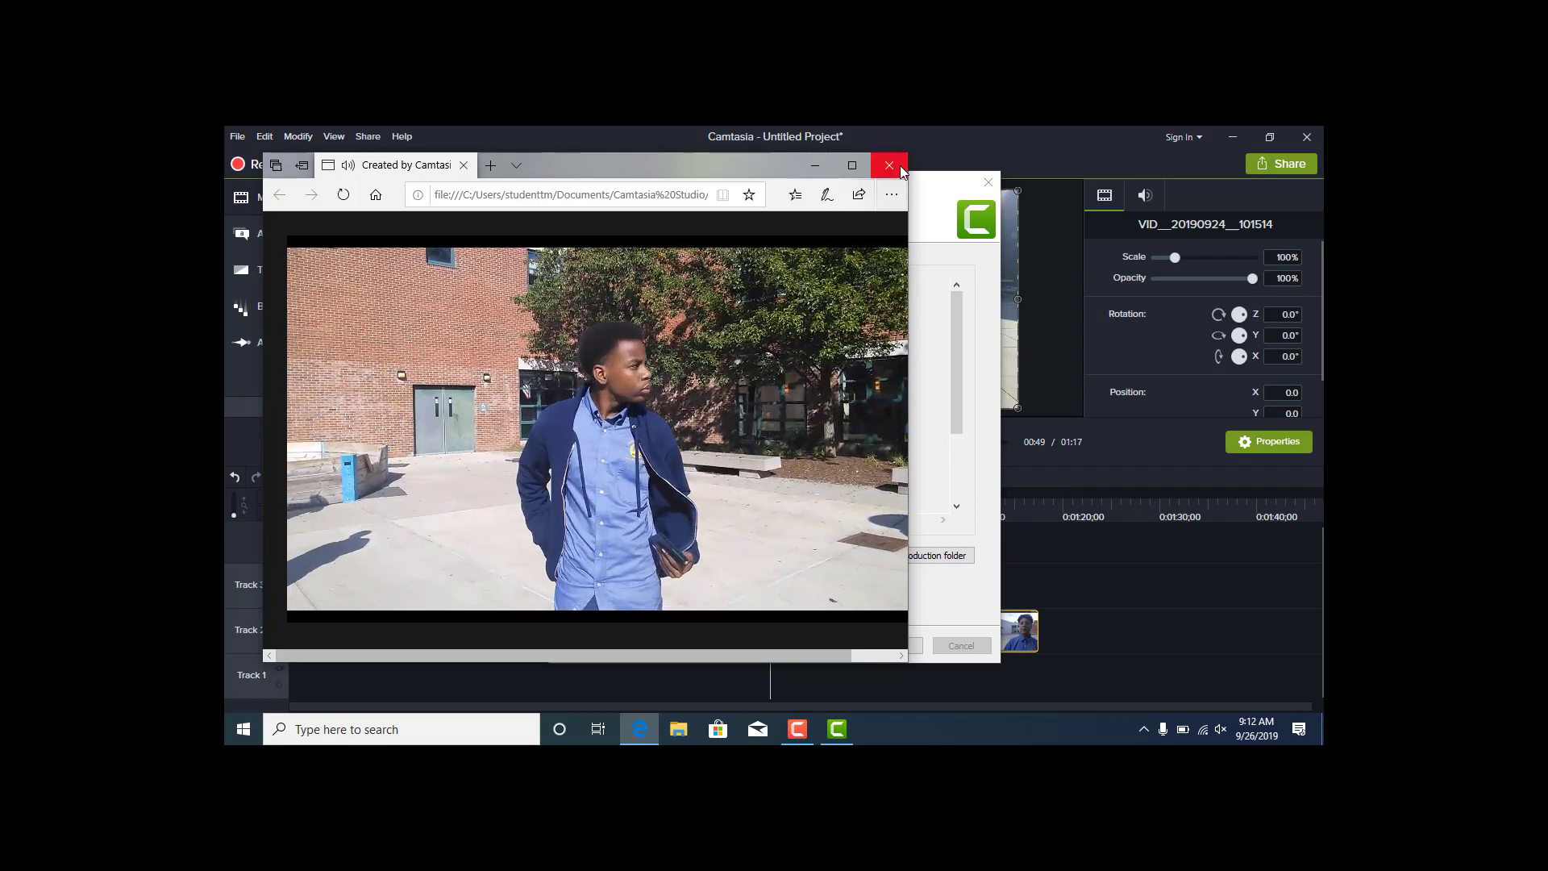
click(901, 169)
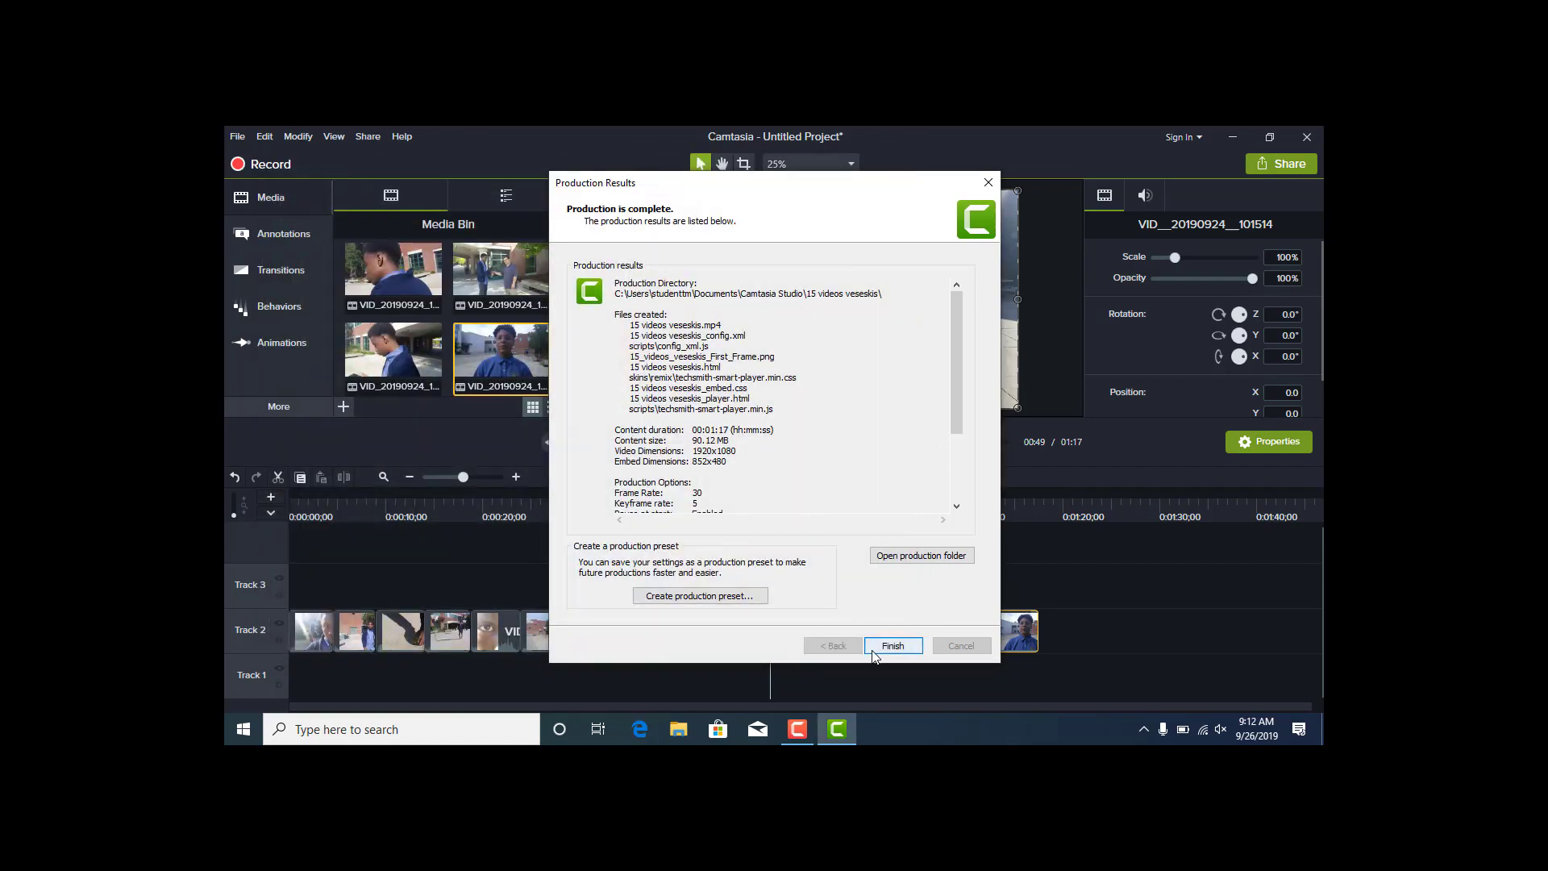
click(892, 646)
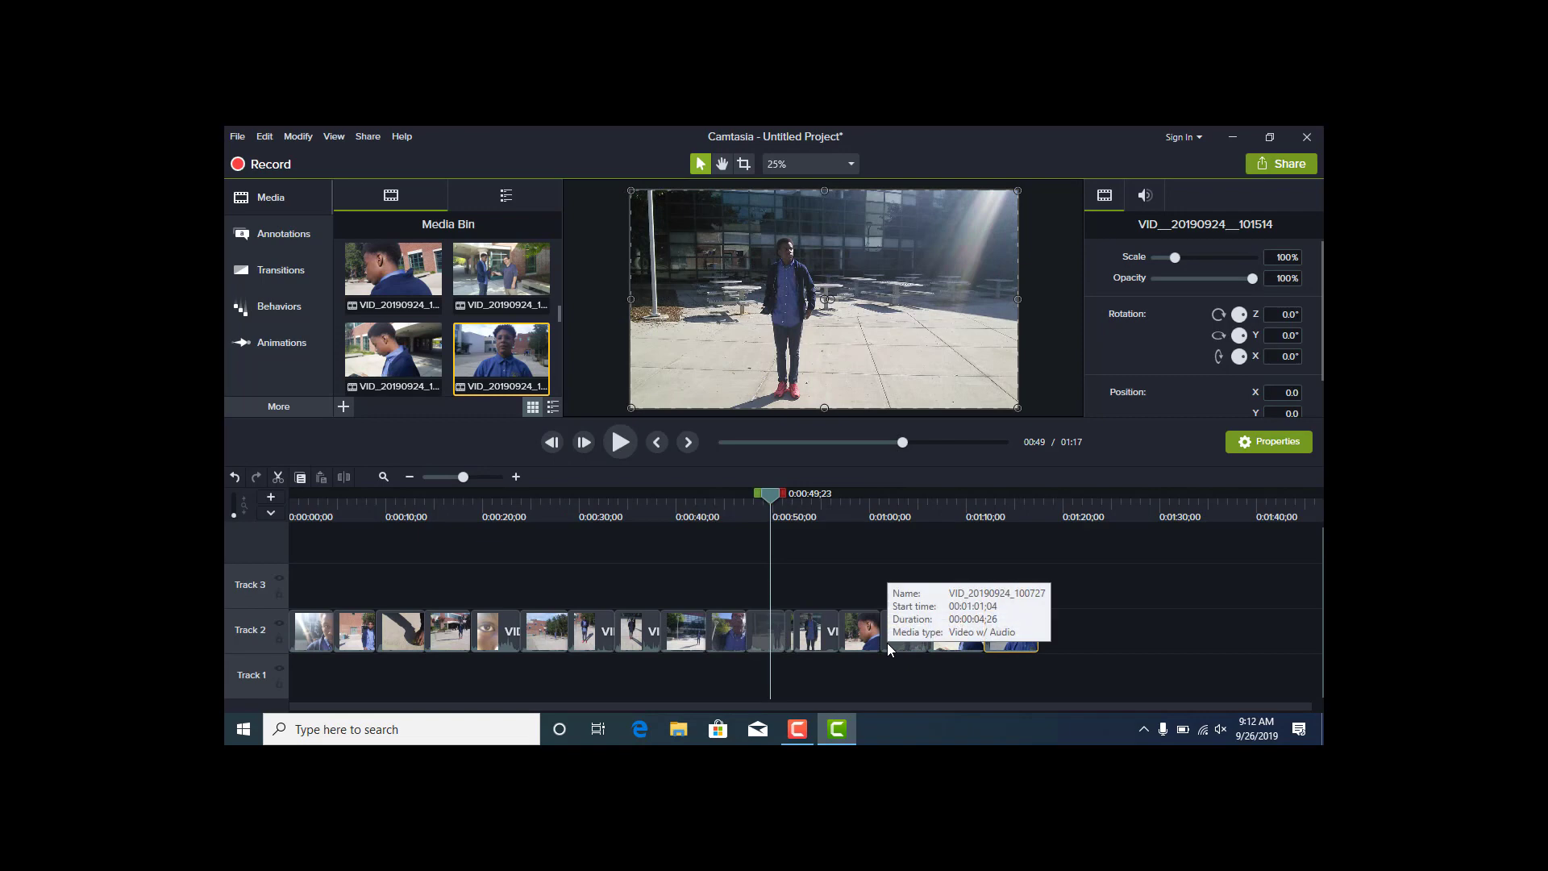
Switch to File Explorer and open the new "15 videos" production folder inside Documents > Camtasia Studio
right_click(684, 732)
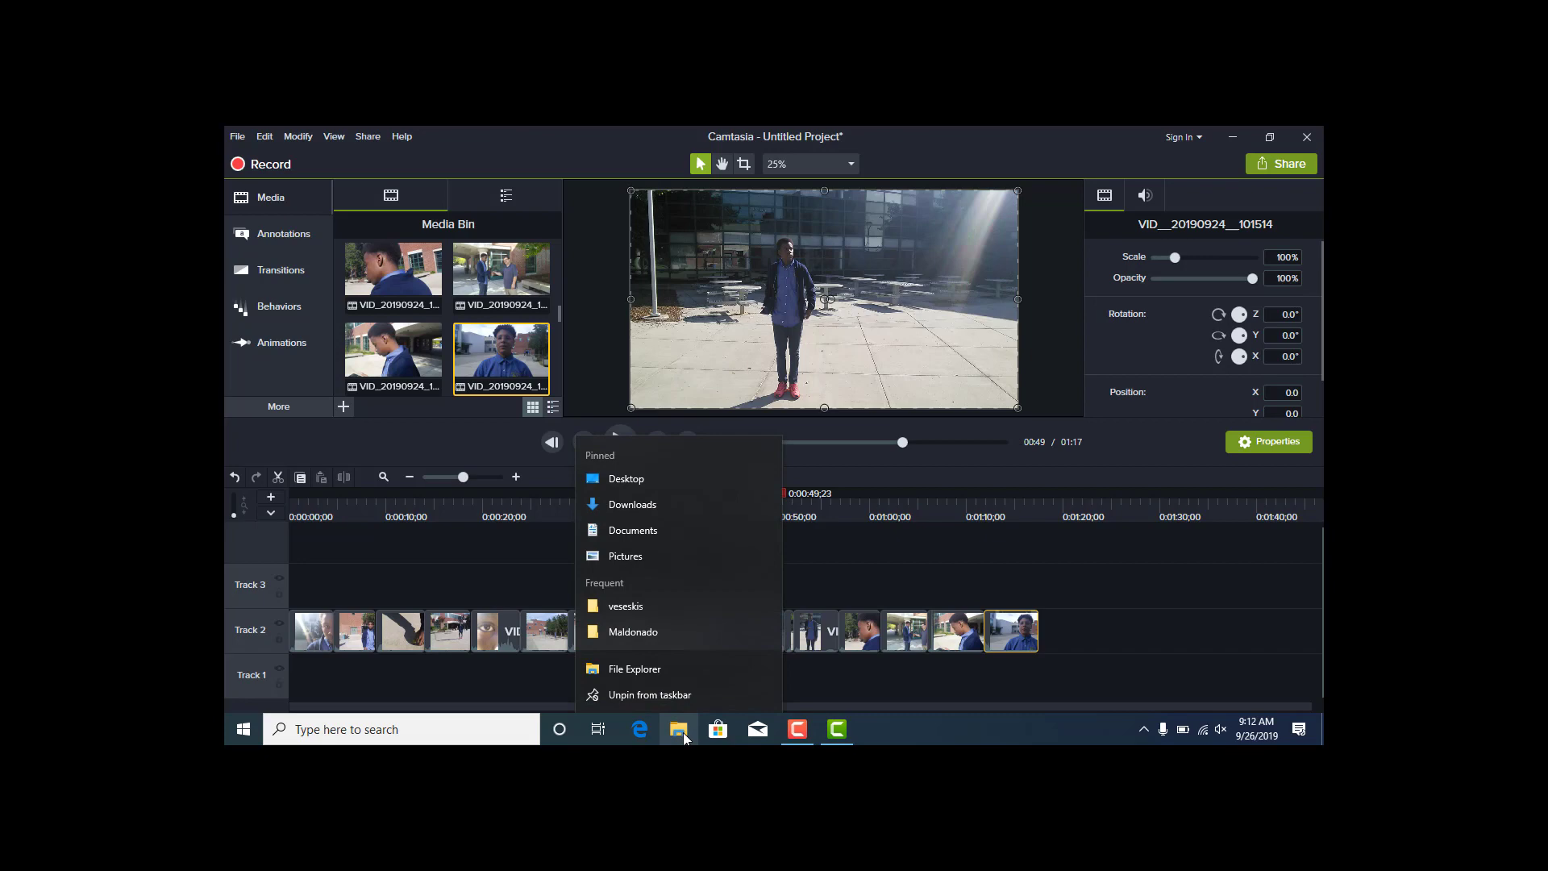
click(643, 537)
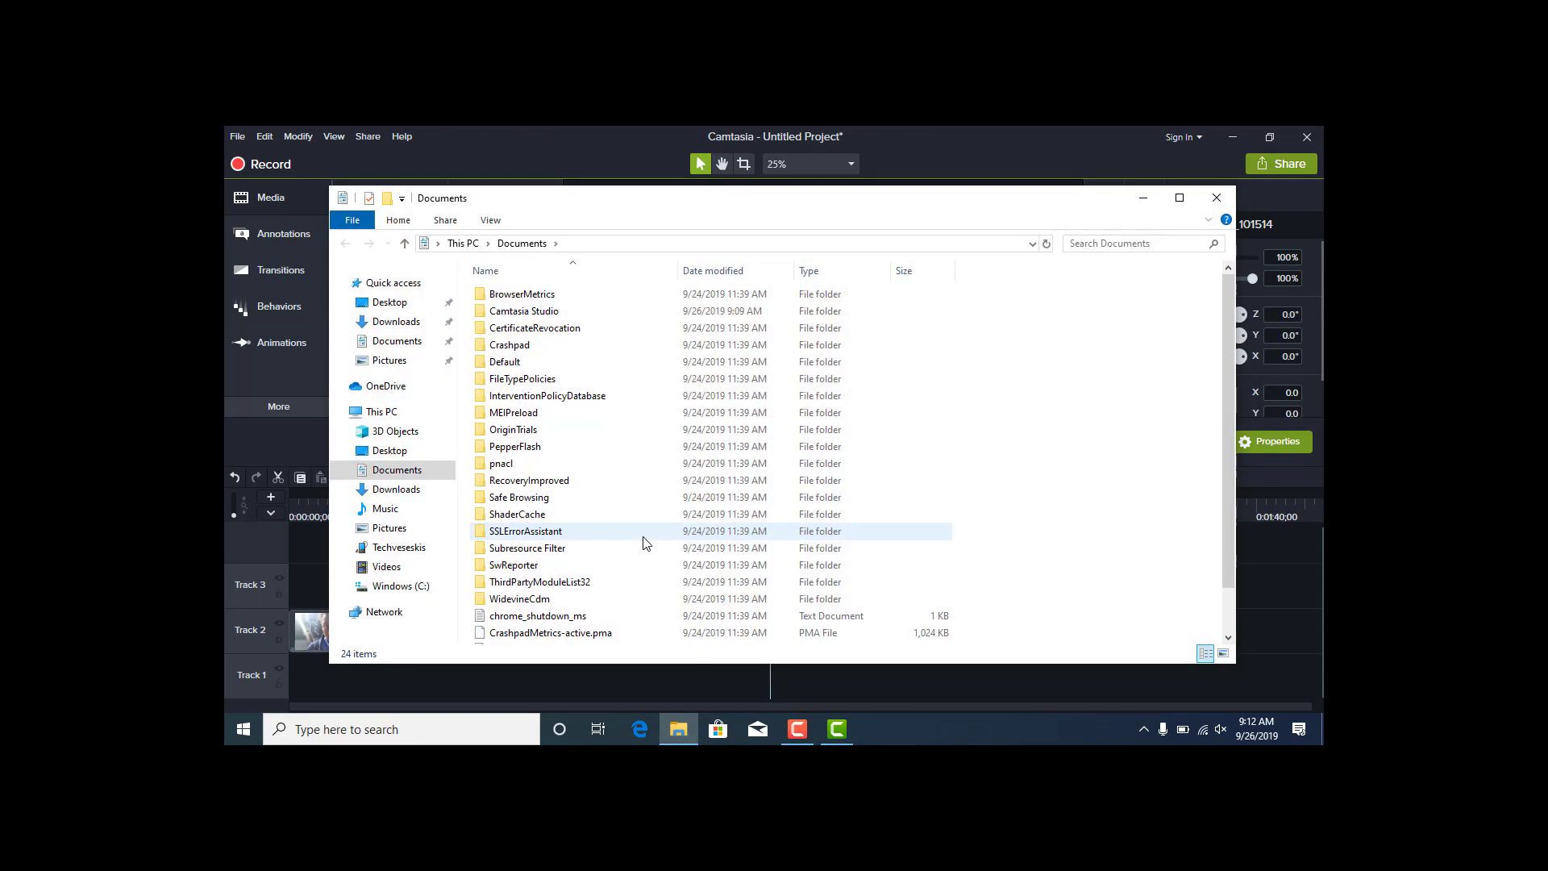
double_click(576, 313)
double_click(577, 296)
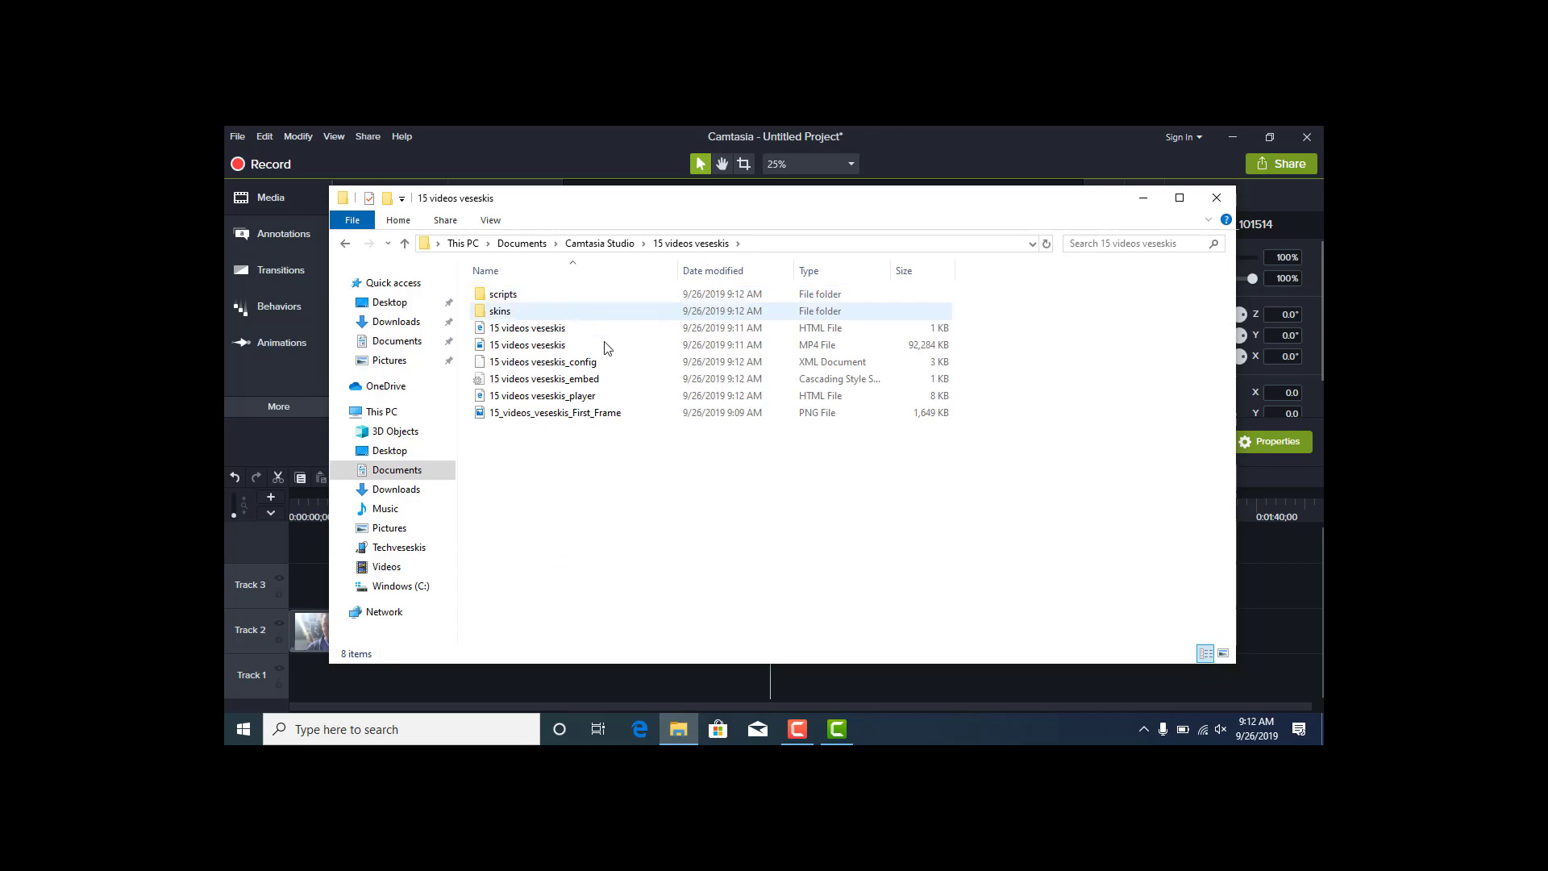
Try to open the produced MP4 file with its default app and dismiss the resulting messages
click(735, 349)
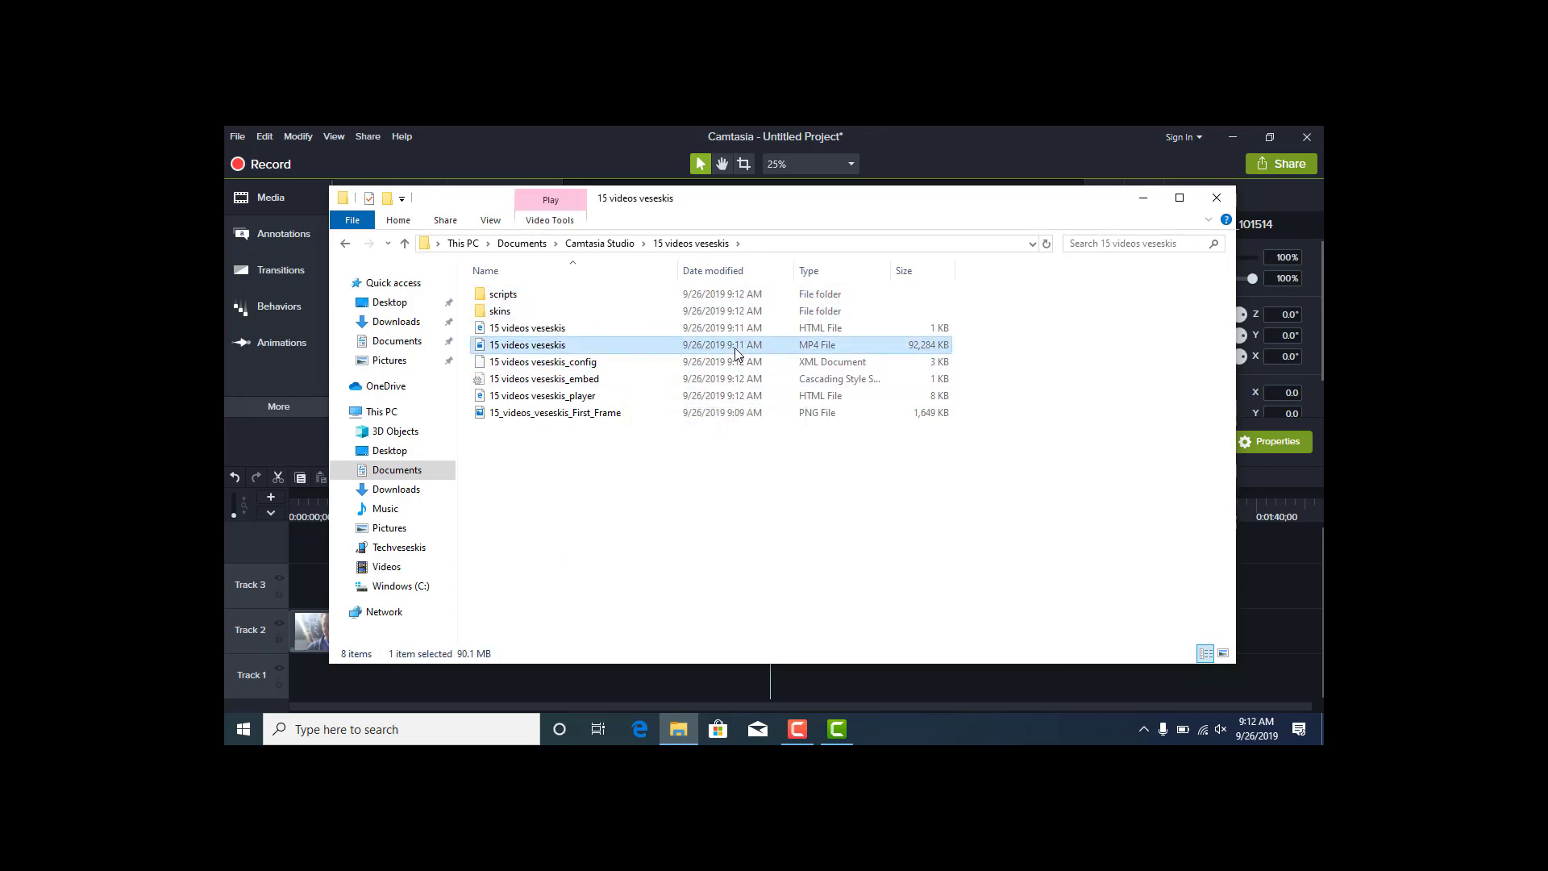
double_click(733, 347)
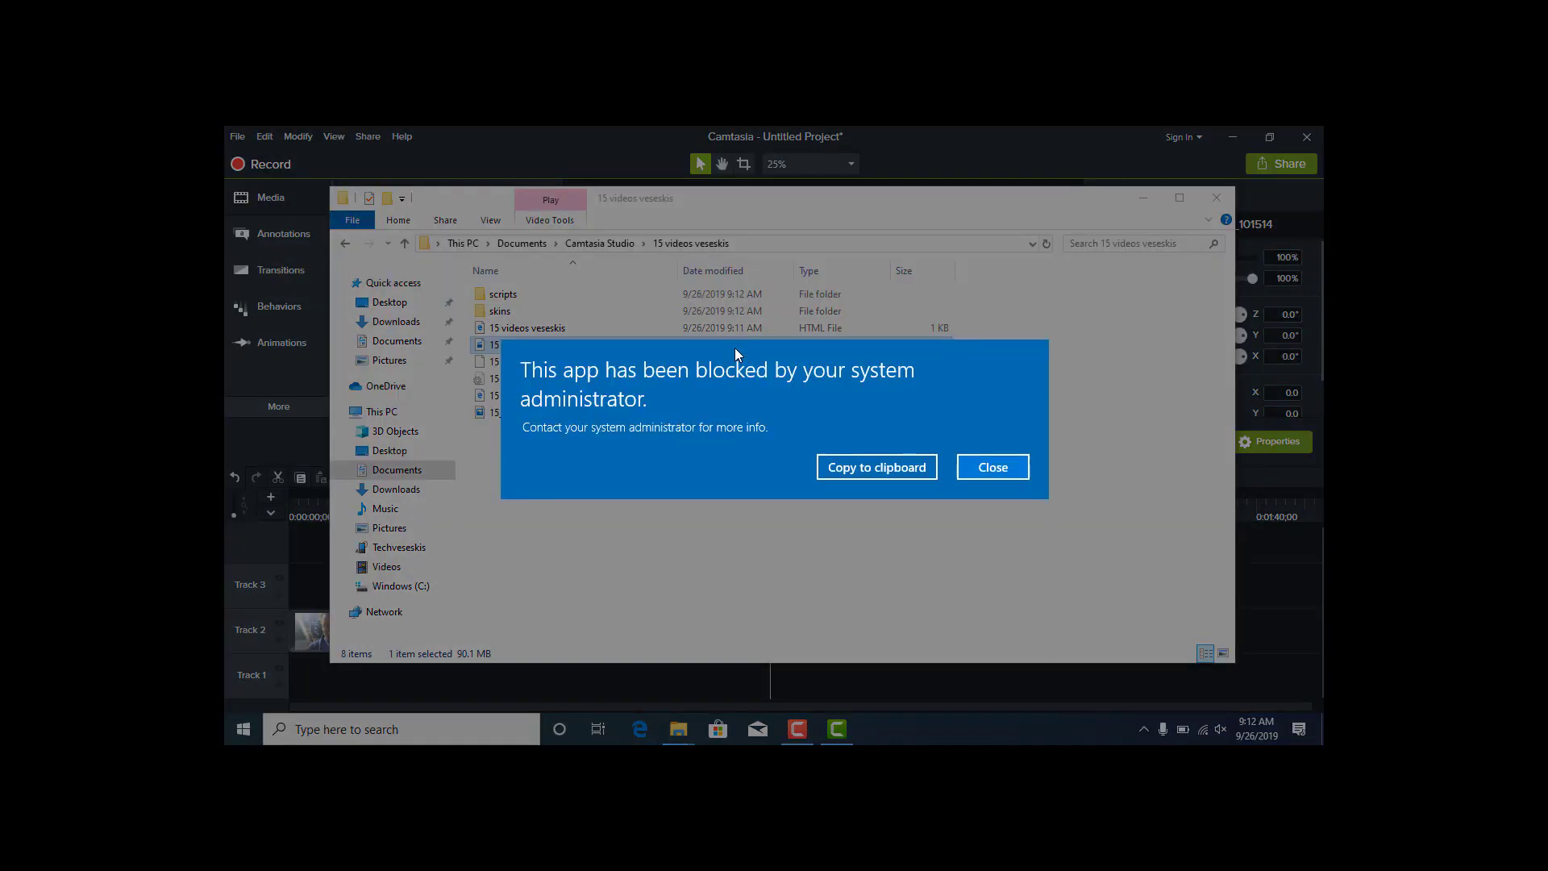
click(987, 476)
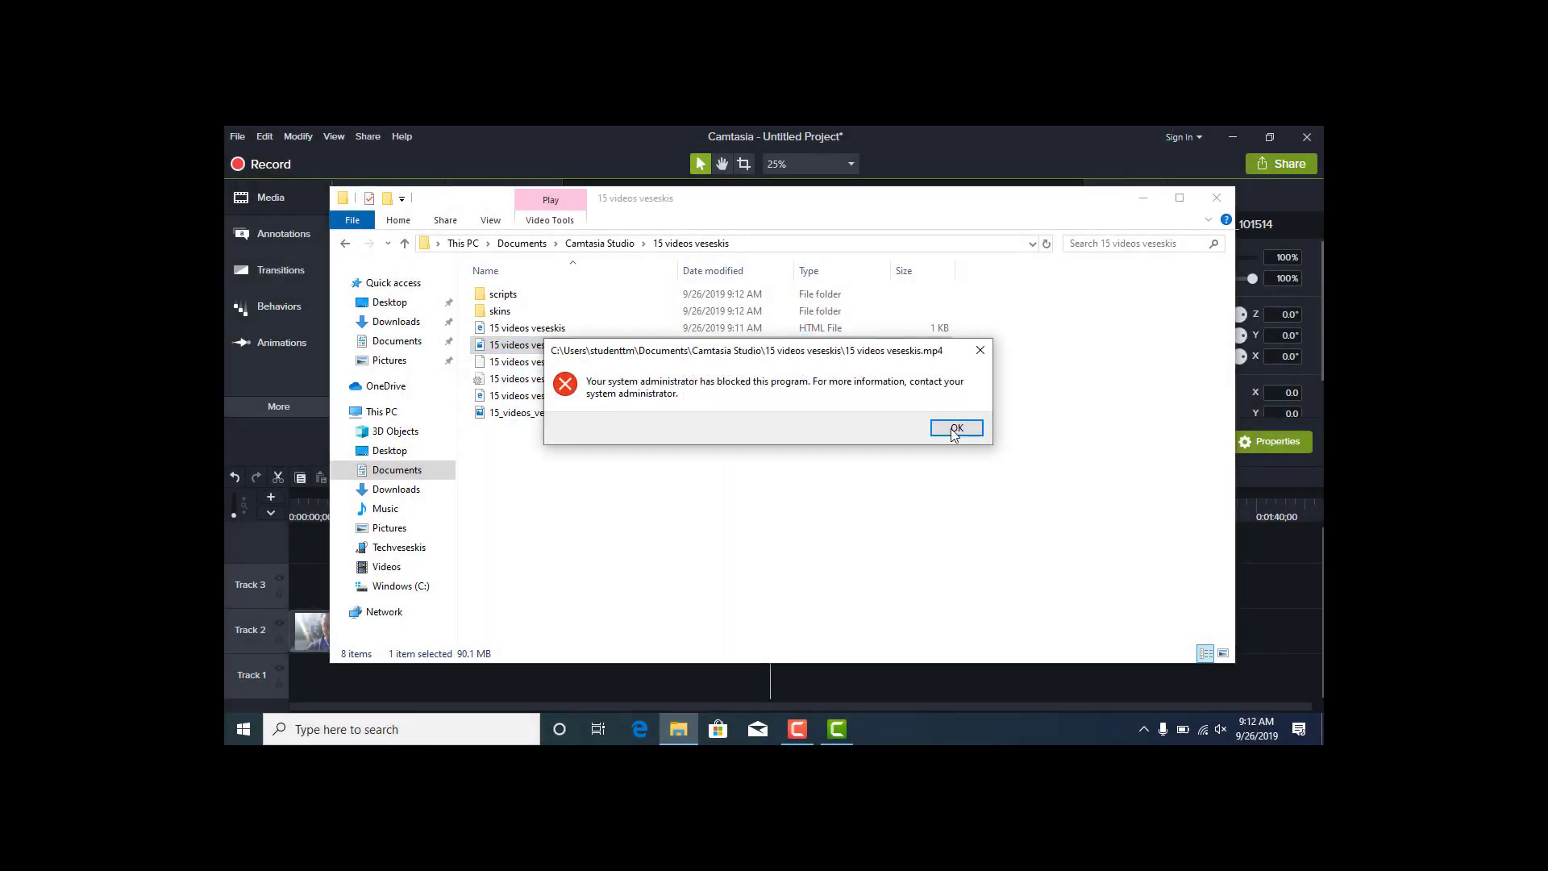
click(957, 429)
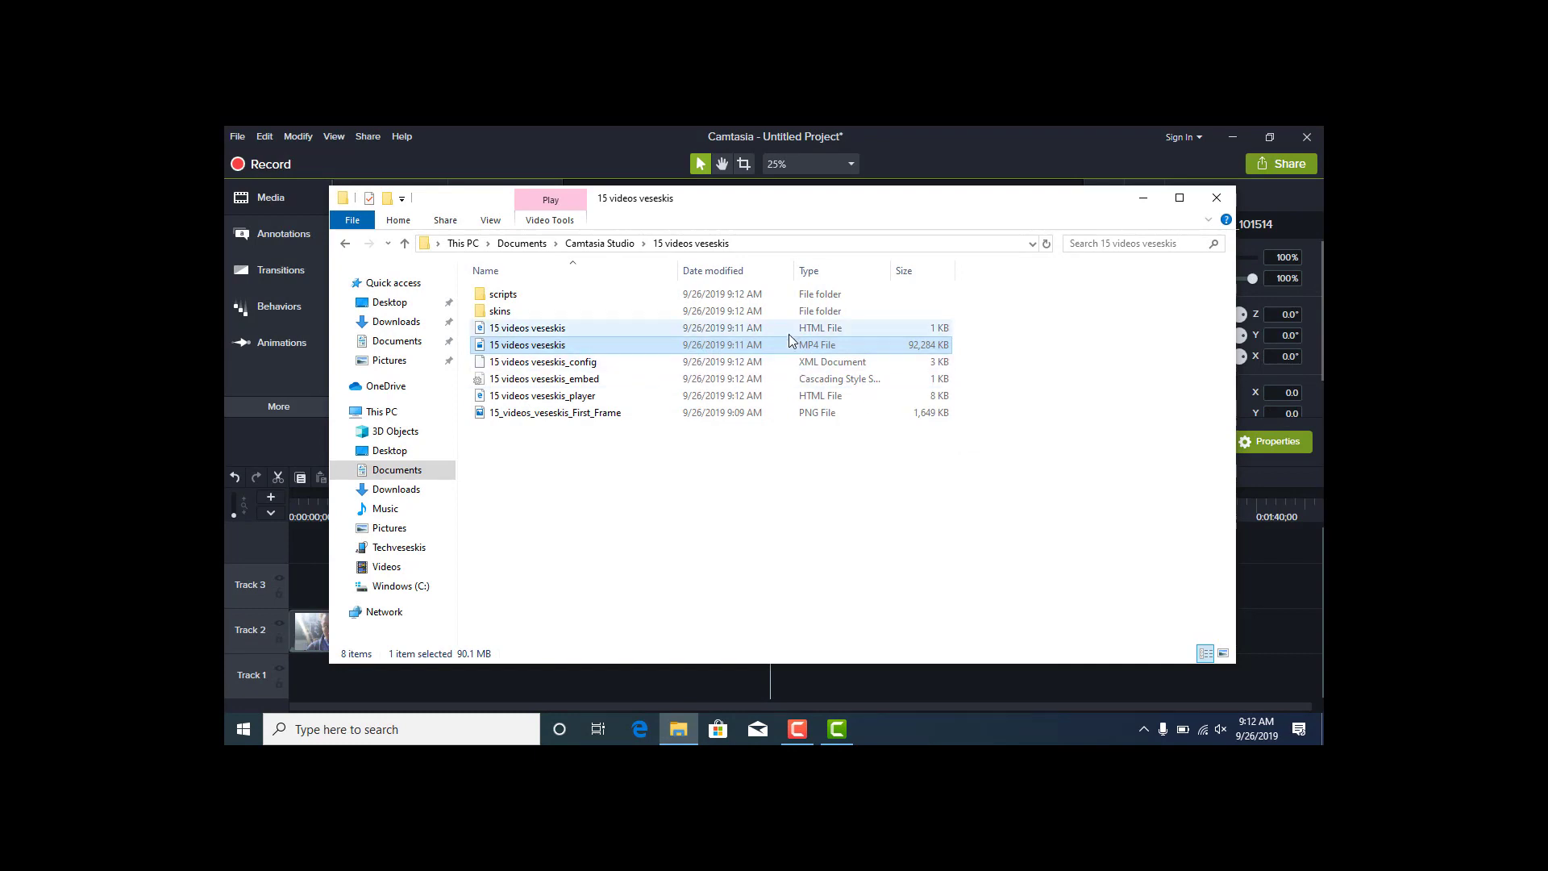
Play the produced MP4 in Windows Media Player using recommended settings, and close the player and the folder window
right_click(775, 351)
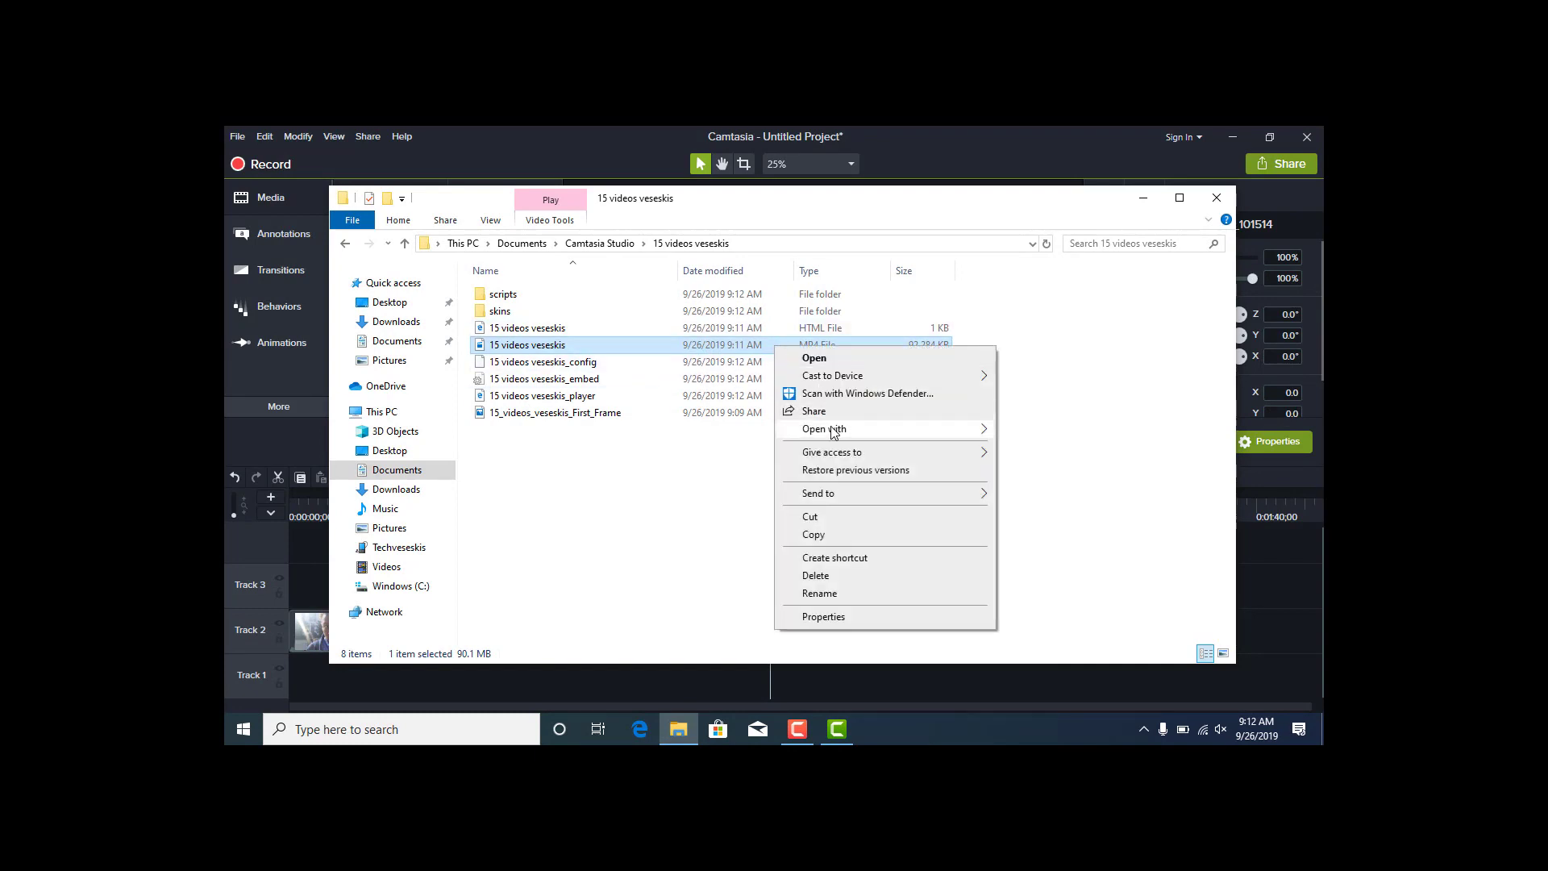
mouse_move(834, 432)
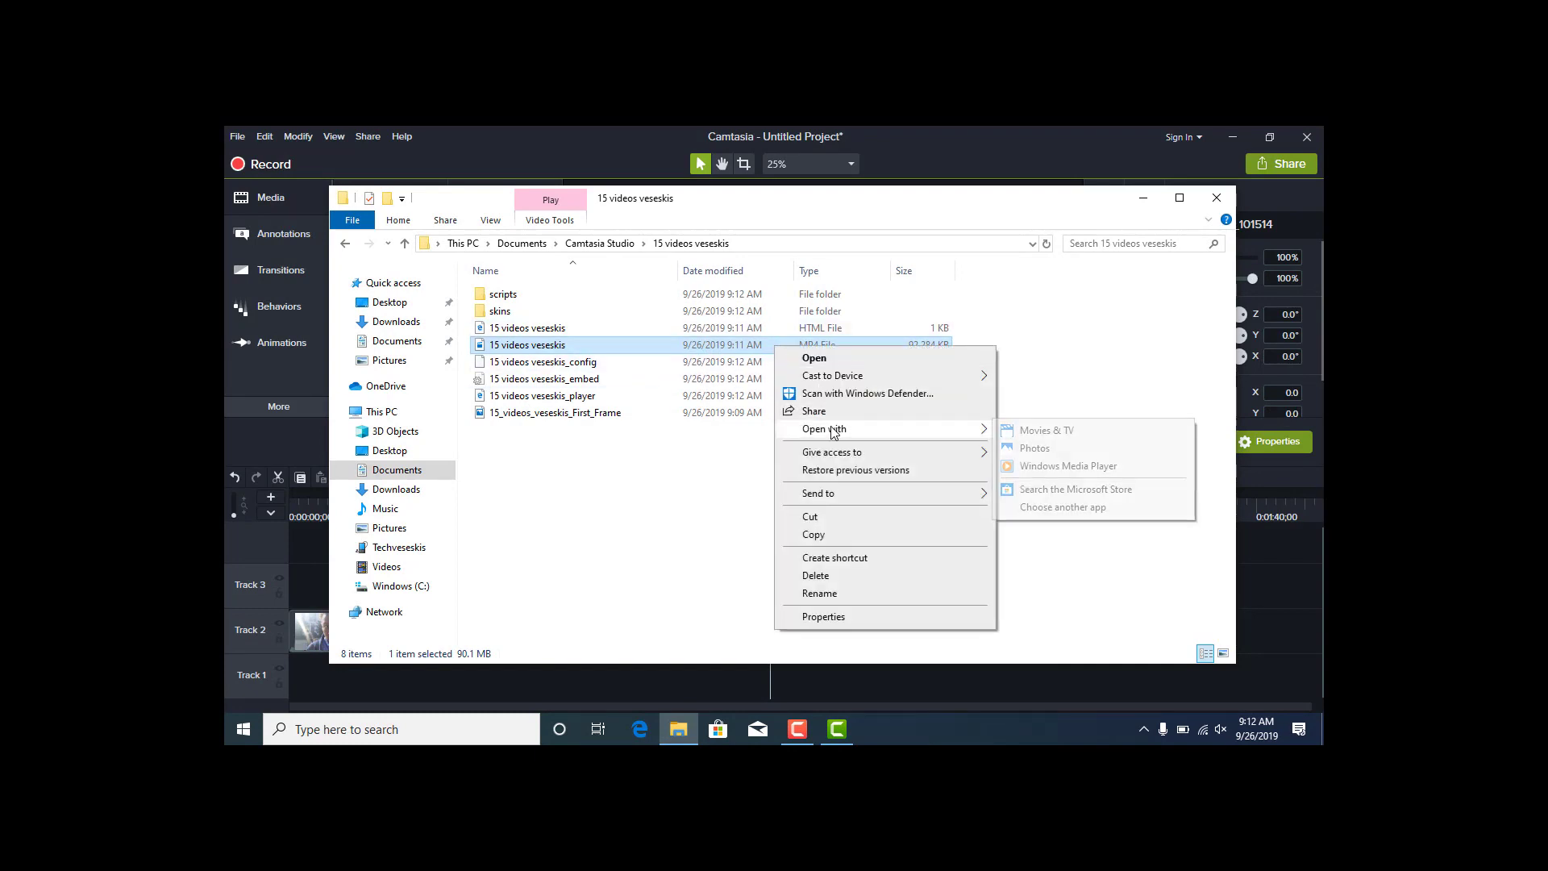
click(1063, 466)
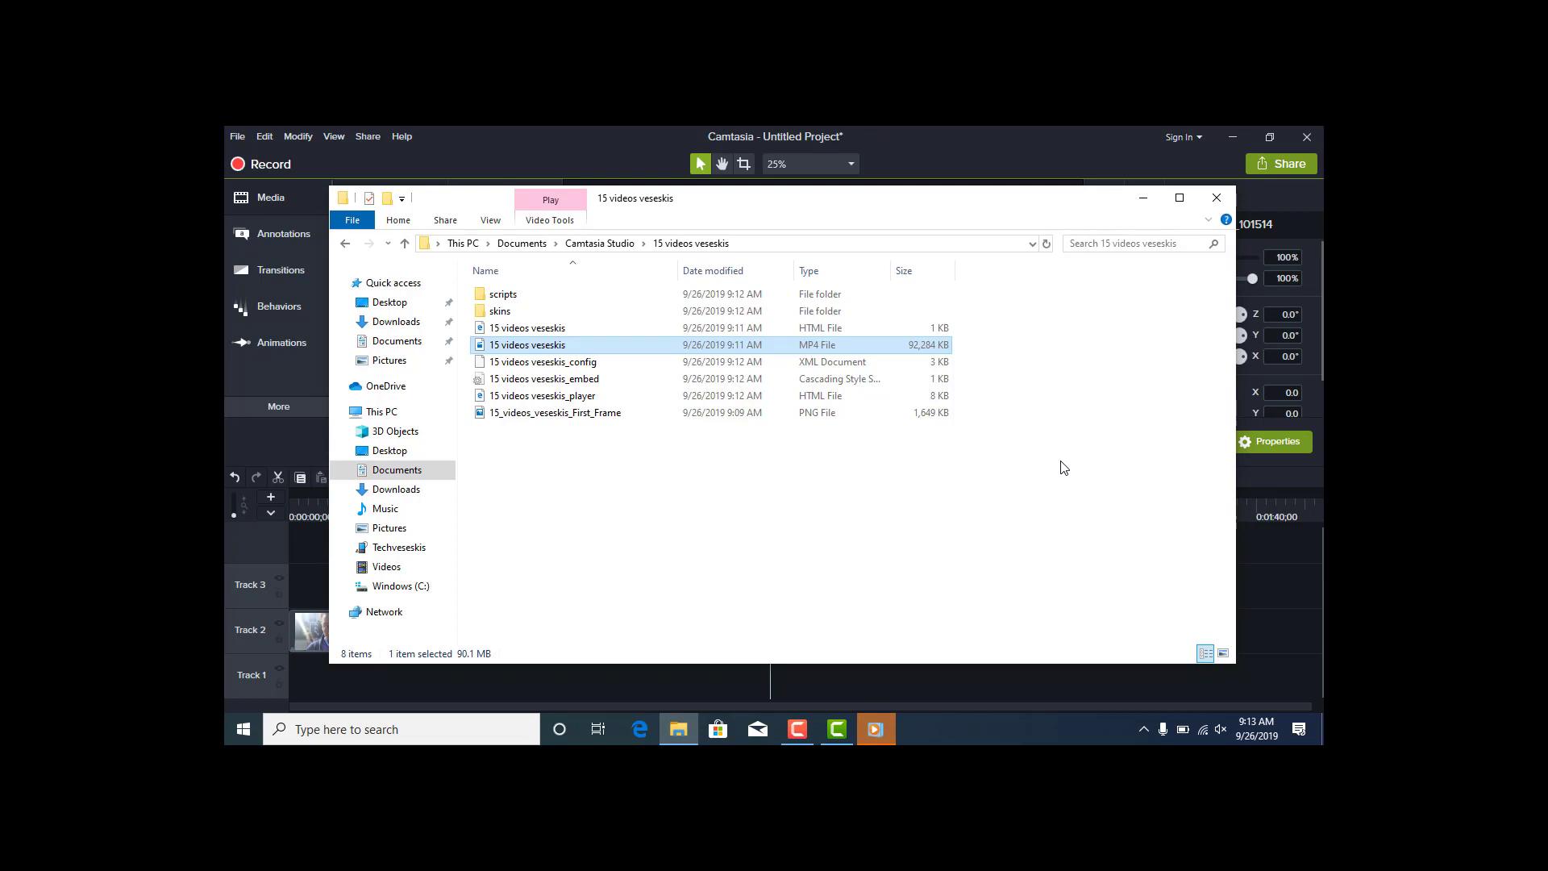
click(890, 740)
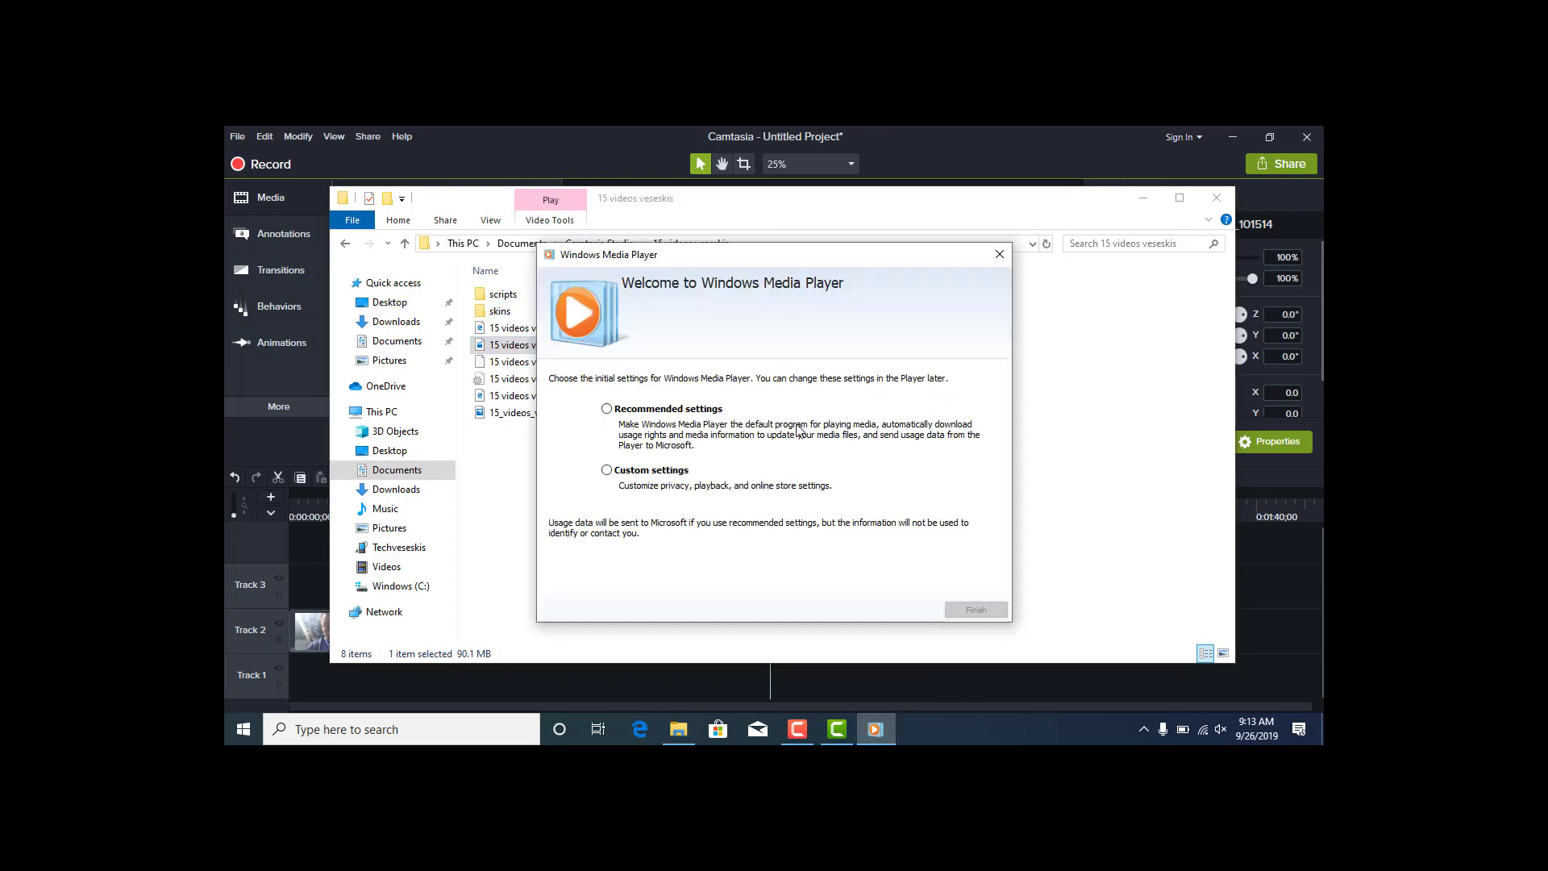
click(608, 410)
click(961, 611)
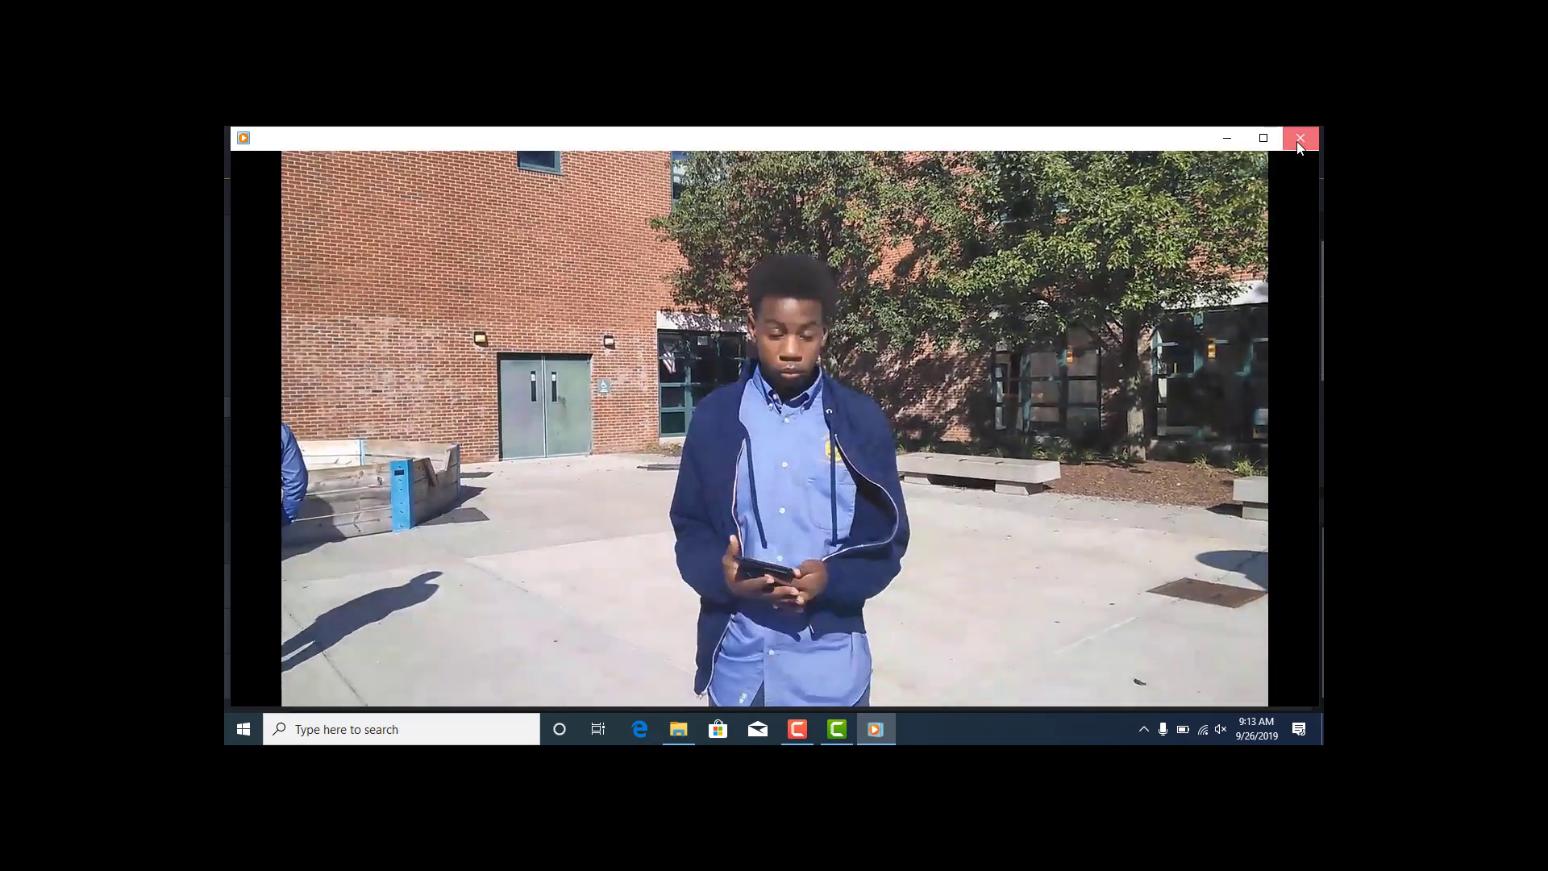
click(1298, 142)
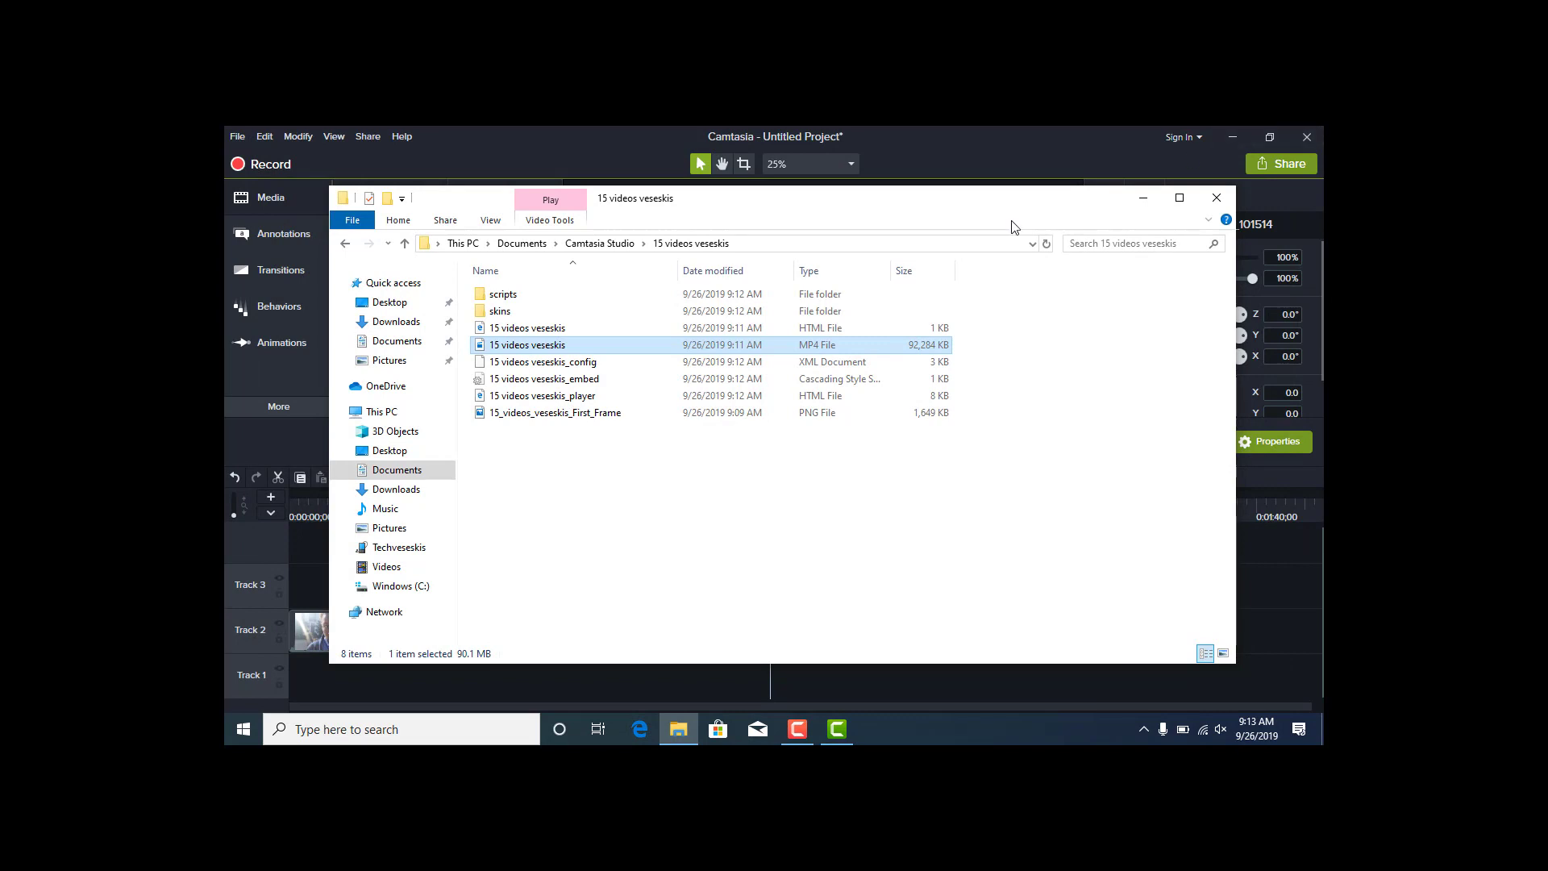
click(1217, 199)
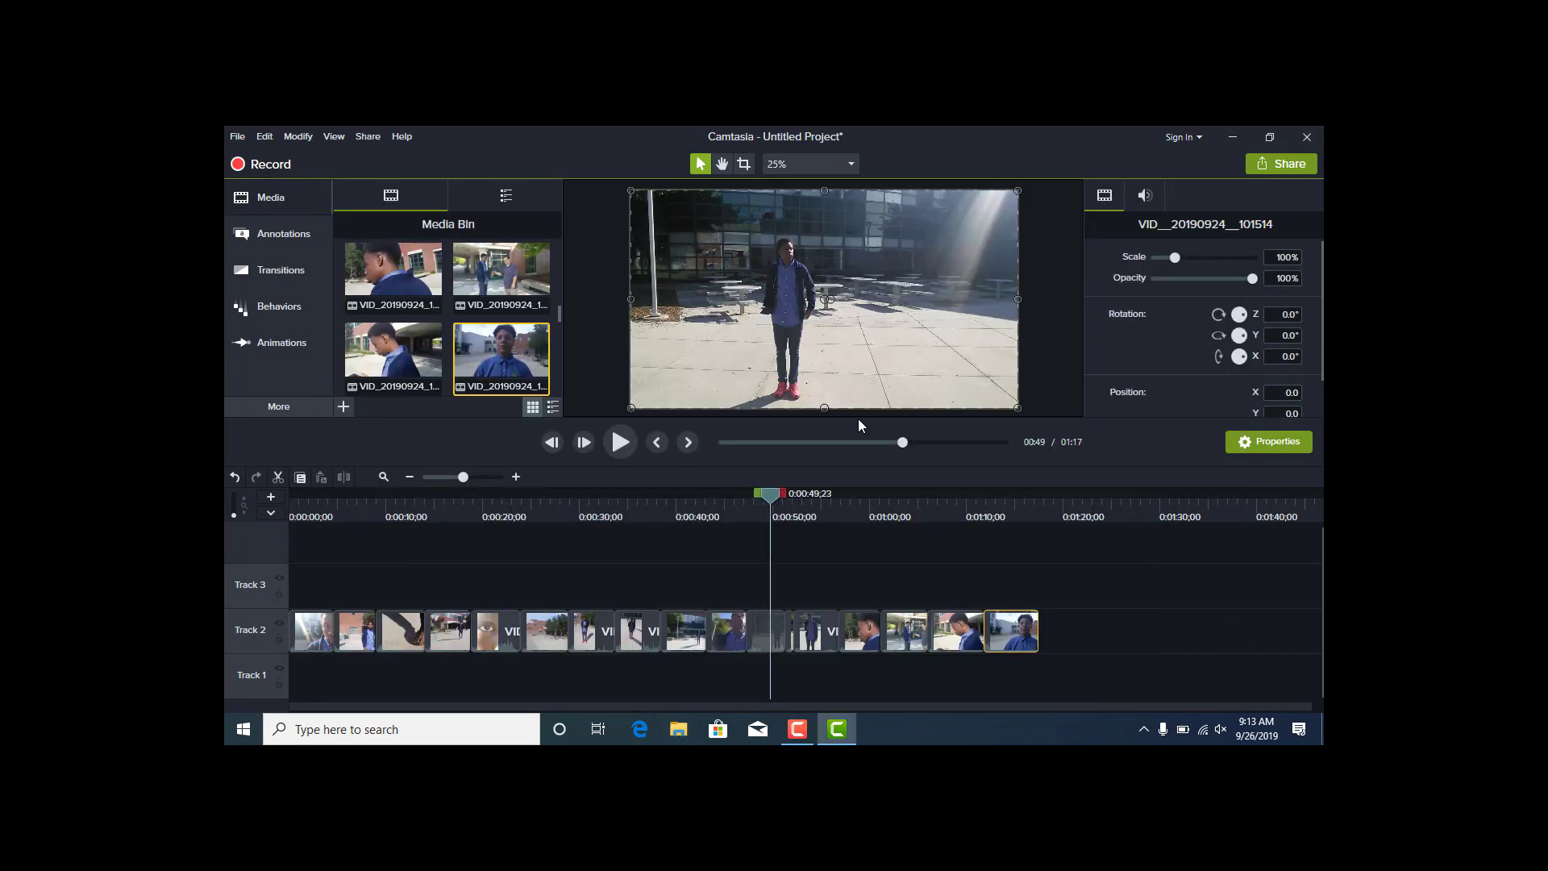